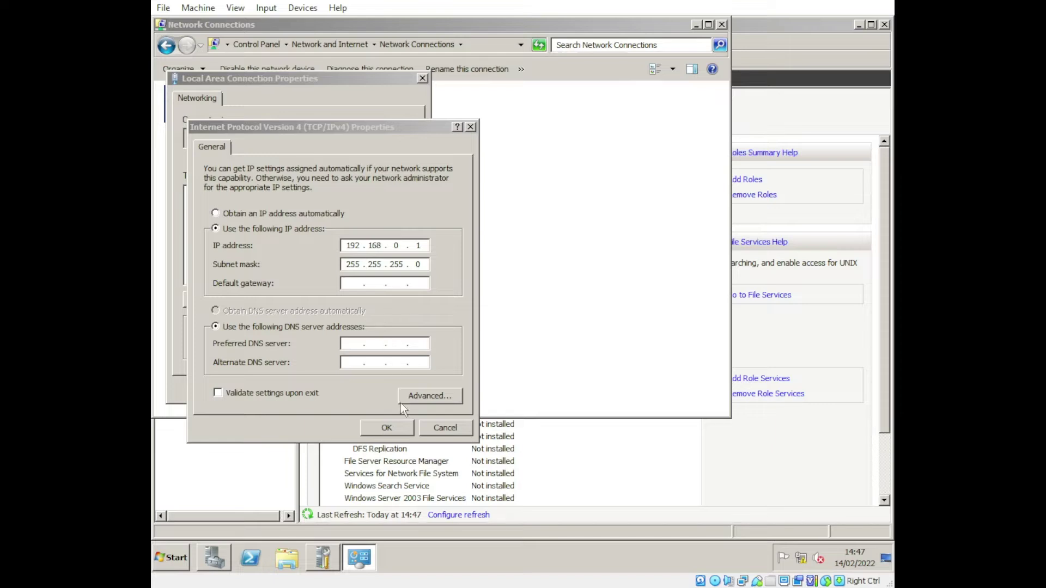
- Apply the static IPv4 settings to the Local Area Connection and close its properties and the Network Connections window
click(390, 434)
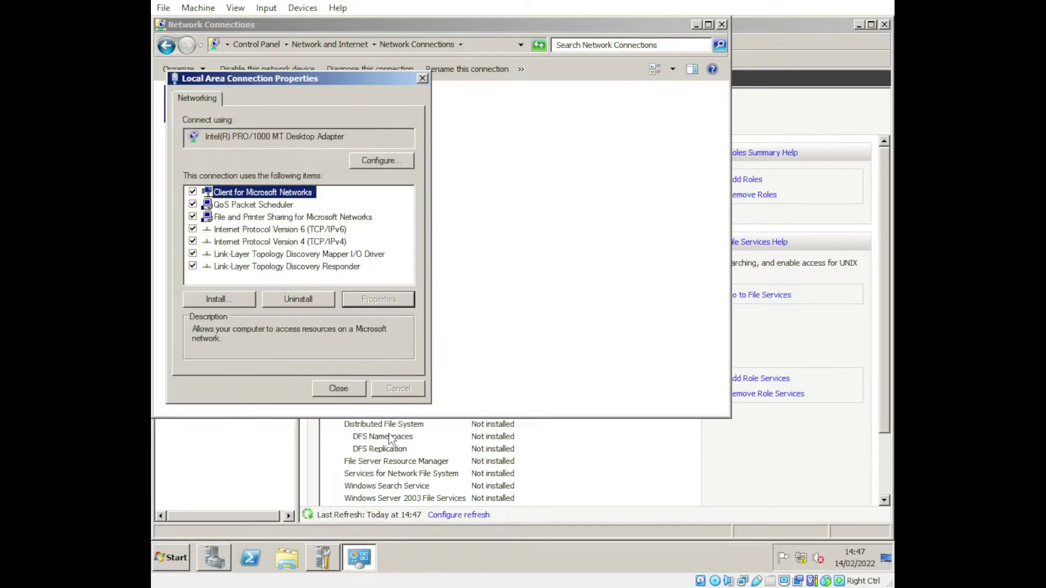
click(341, 389)
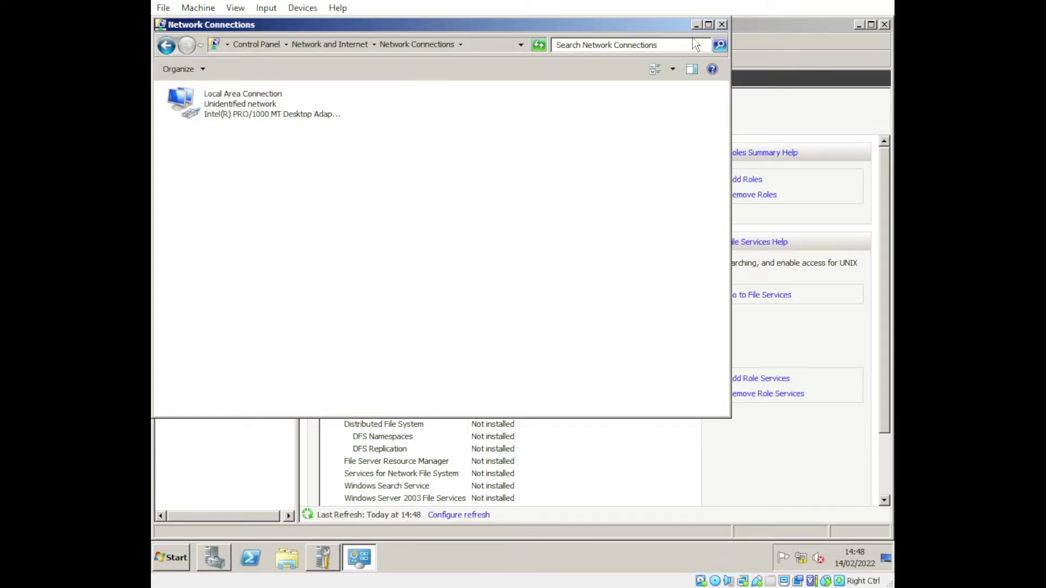
click(722, 24)
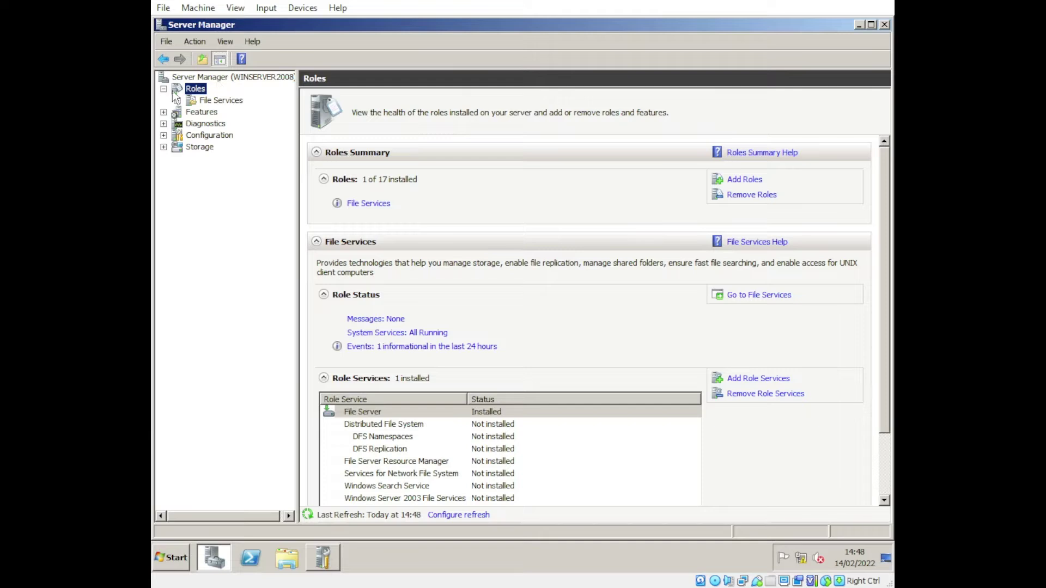
- Start adding a server role and choose DHCP Server as the role to install
click(758, 181)
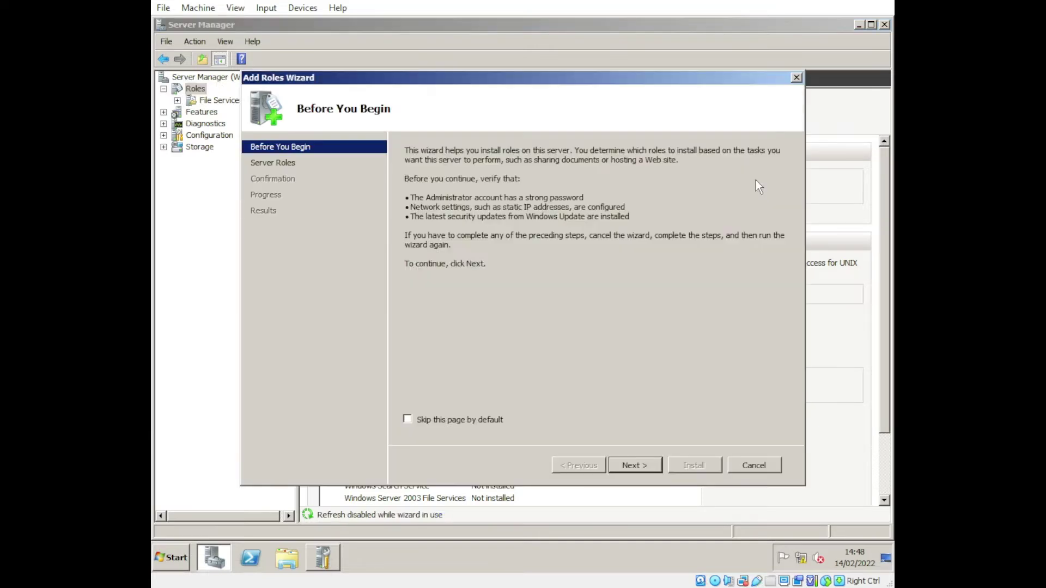
click(649, 463)
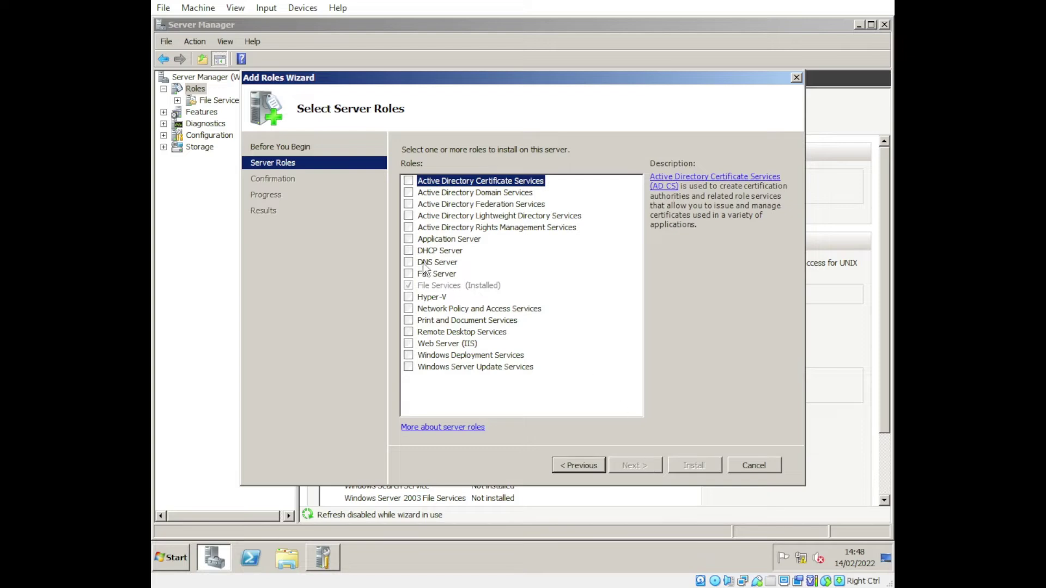
click(408, 251)
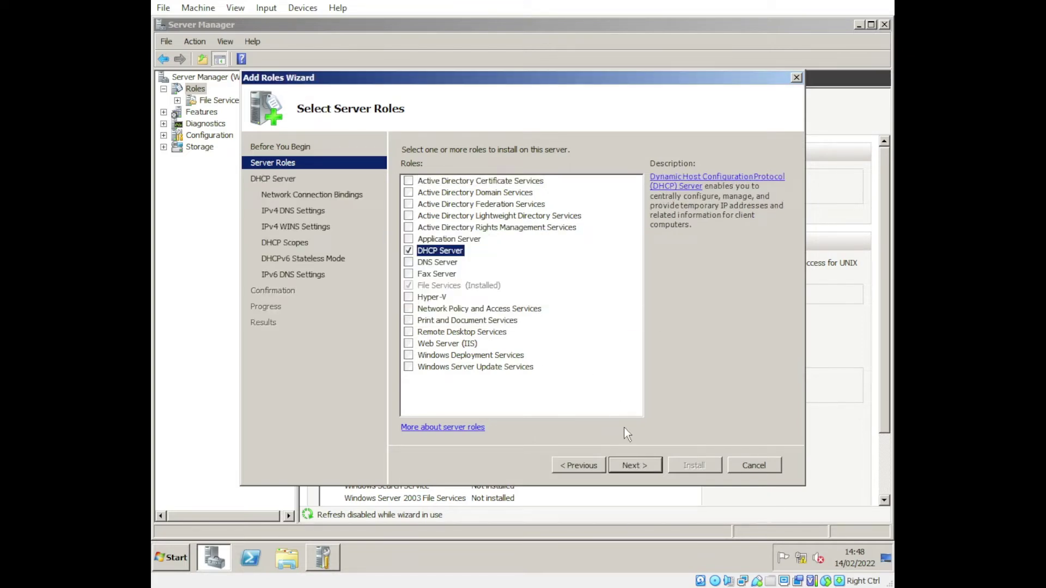
click(636, 467)
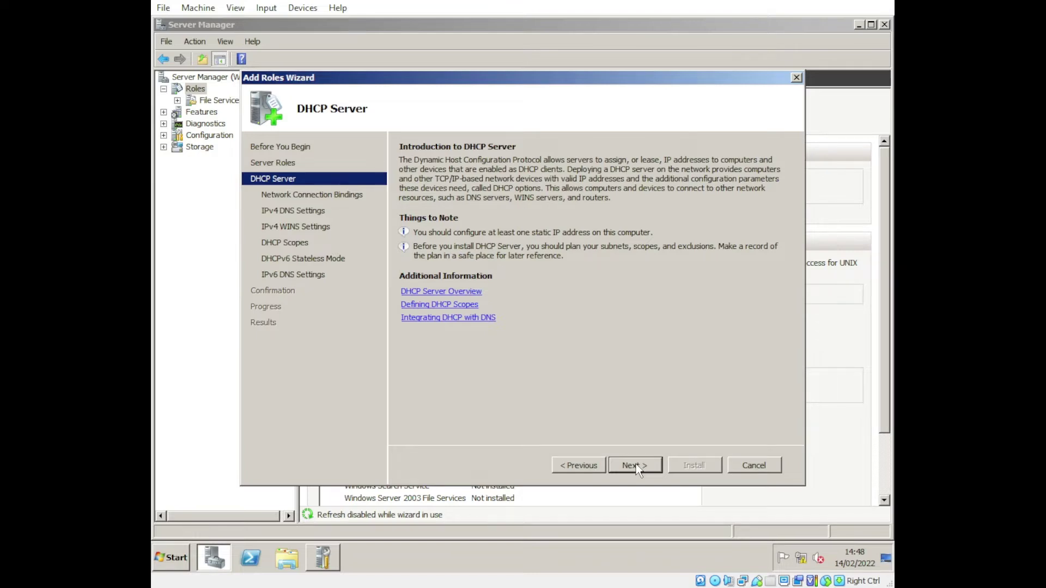
- Accept the 192.168.0.1 network binding and the default IPv4 DNS and WINS settings, continuing to the DHCP scopes page
click(636, 468)
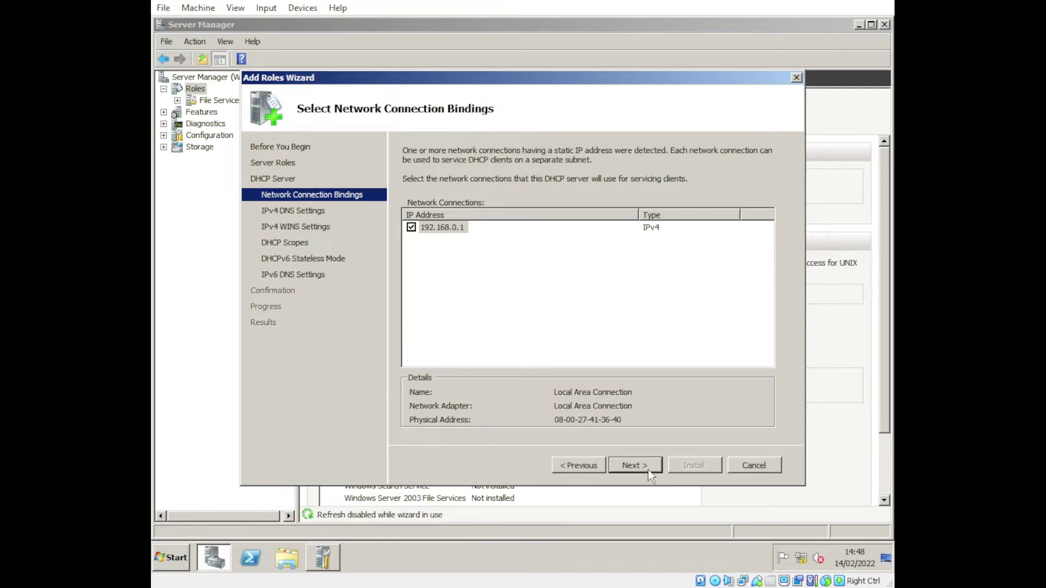
click(635, 466)
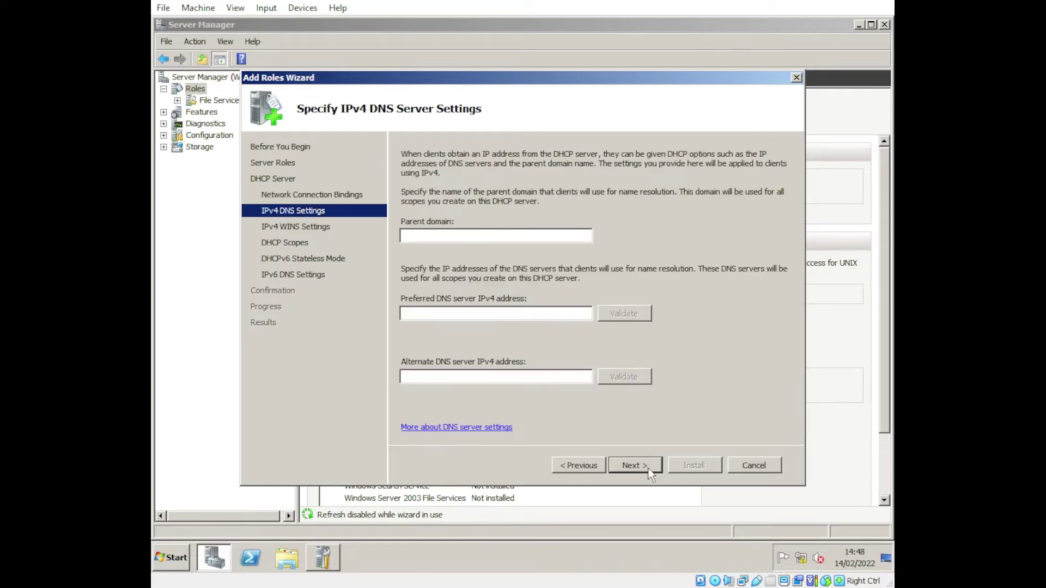
click(648, 469)
click(647, 469)
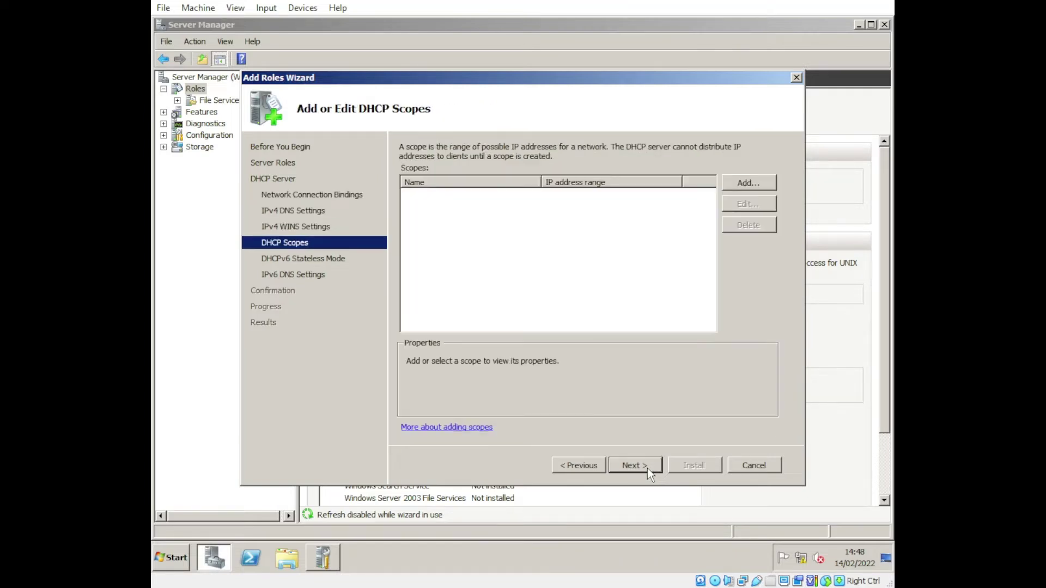
- Add a DHCP scope named Main with the address range 192.168.0.1 to 192.168.0.20
click(748, 183)
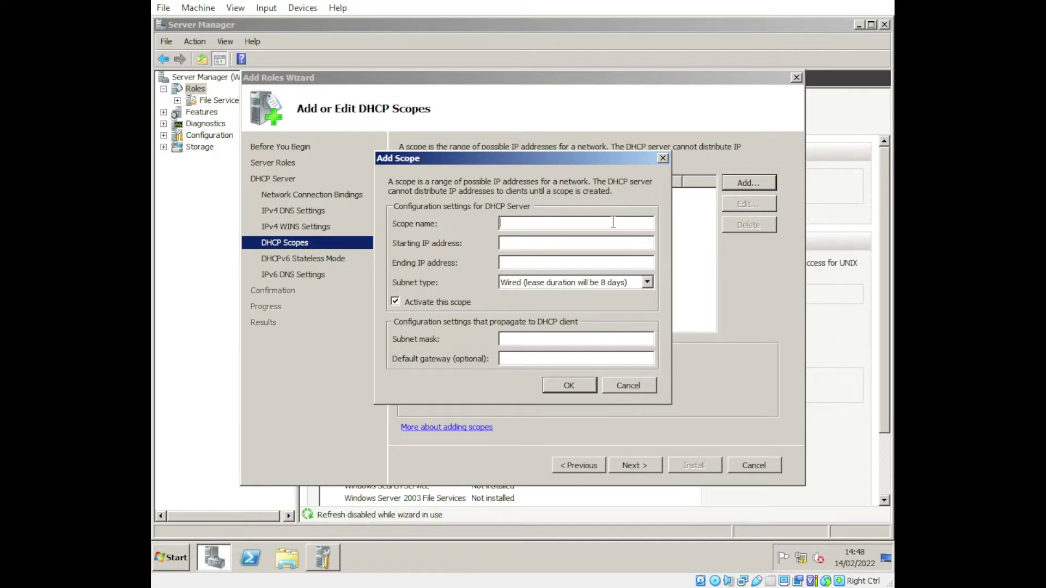
text(Main)
text(19)
text(2)
text(.1)
text(68)
text(.0.1)
click(500, 262)
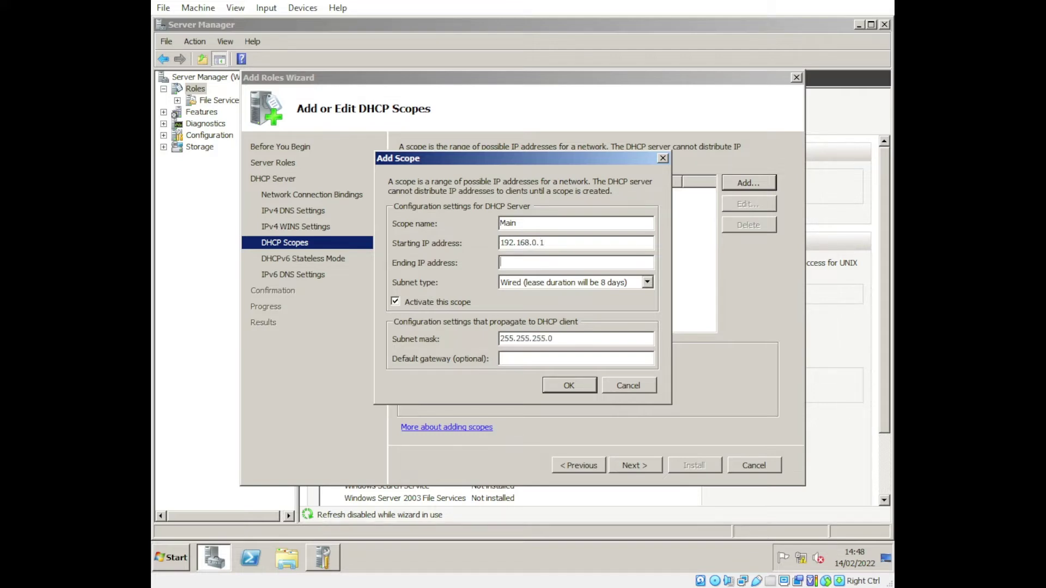
text(192.168.0.20)
click(570, 387)
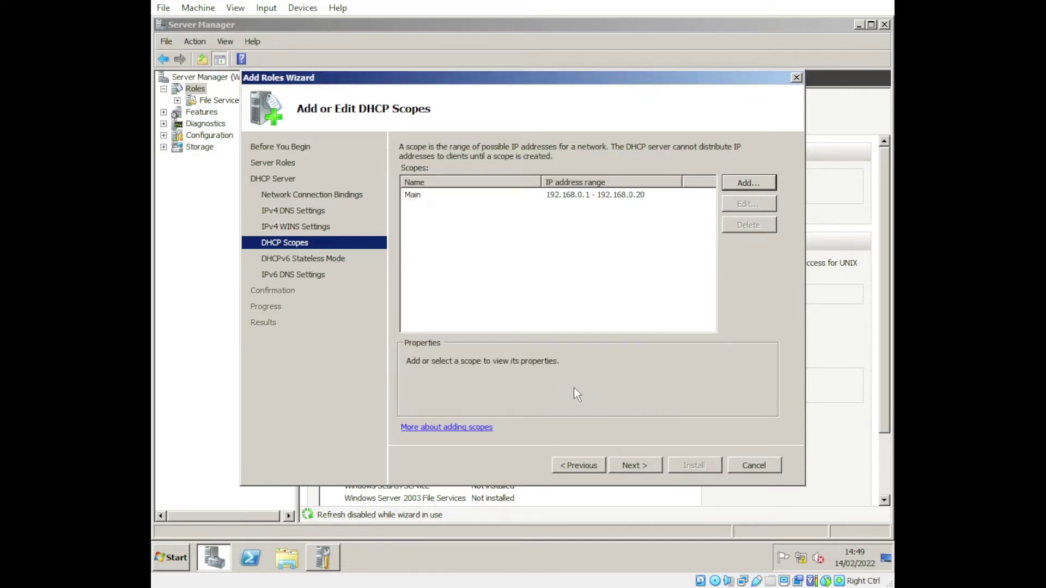
- Disable DHCPv6 stateless mode for the server, install the DHCP Server role and close the wizard
click(636, 466)
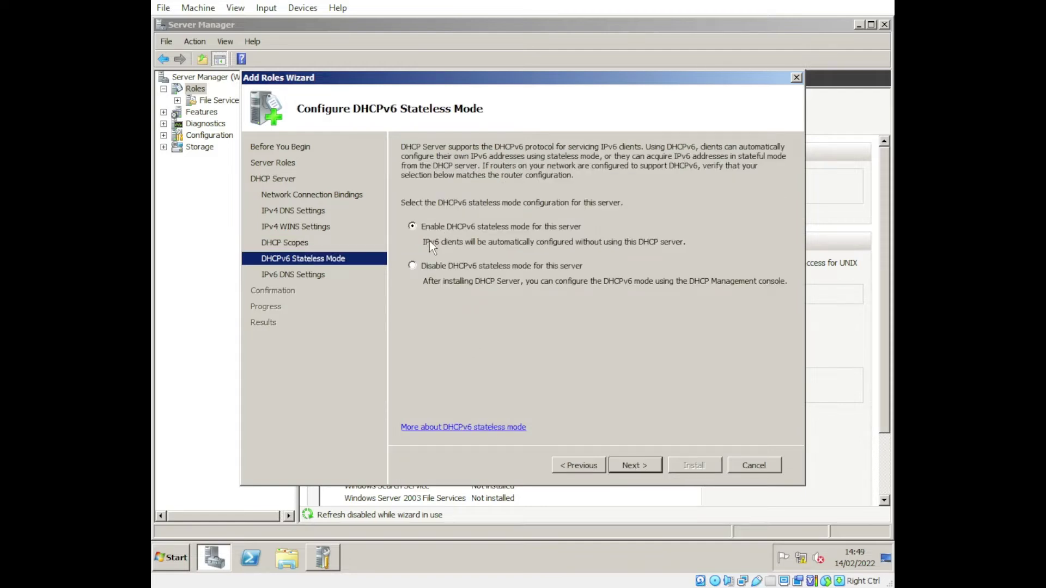
click(417, 270)
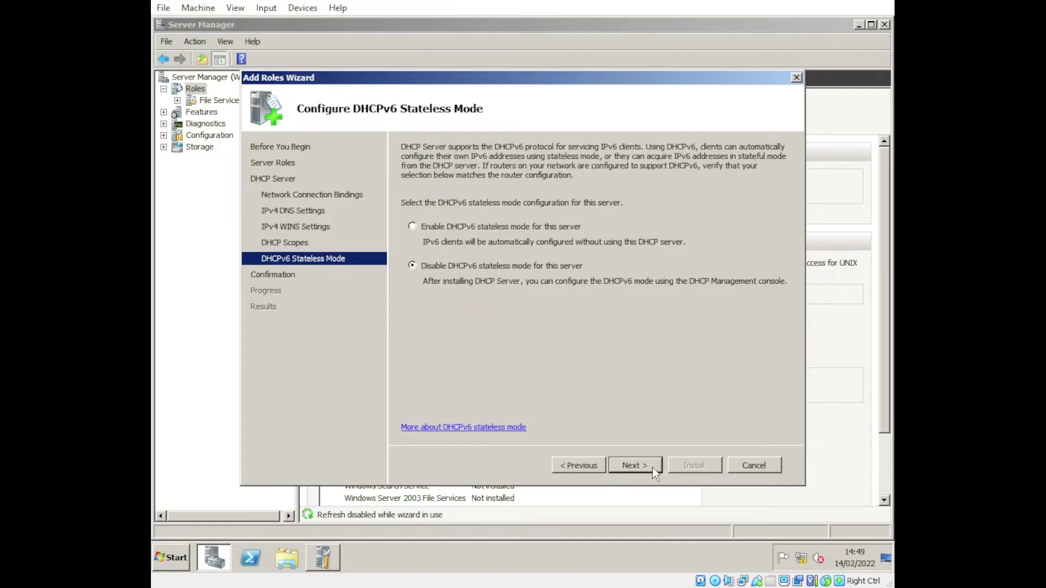
click(636, 466)
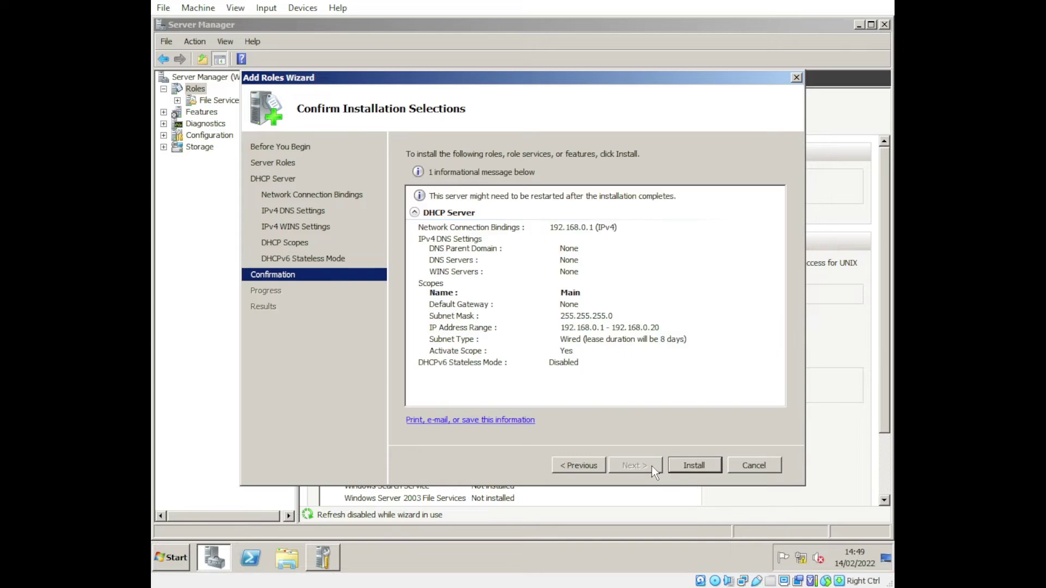
click(682, 466)
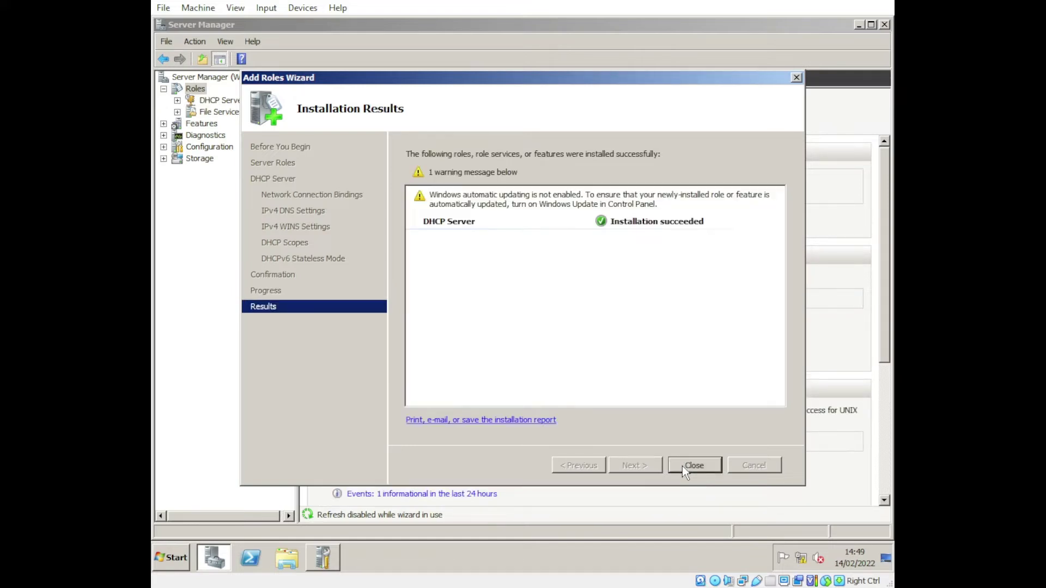
click(682, 466)
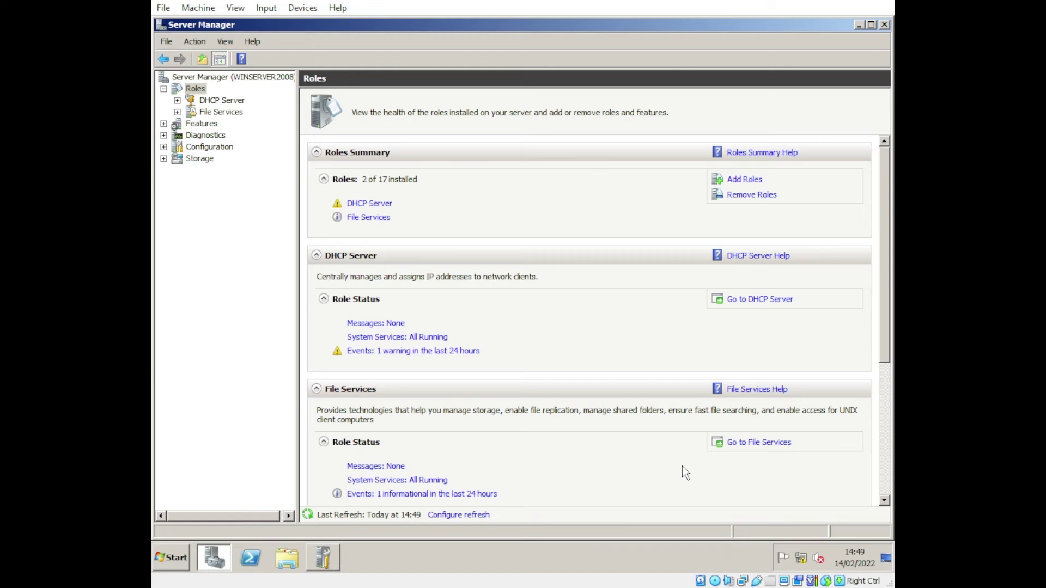
- Expand the DHCP Server role down to IPv4 and examine the contents and available commands of the Main scope
click(177, 100)
click(191, 111)
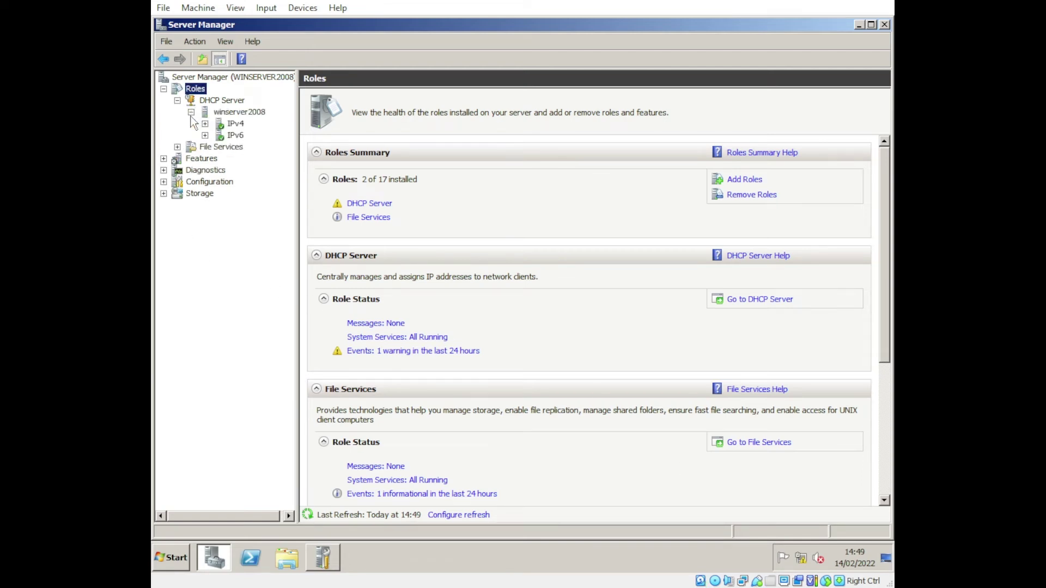
click(205, 124)
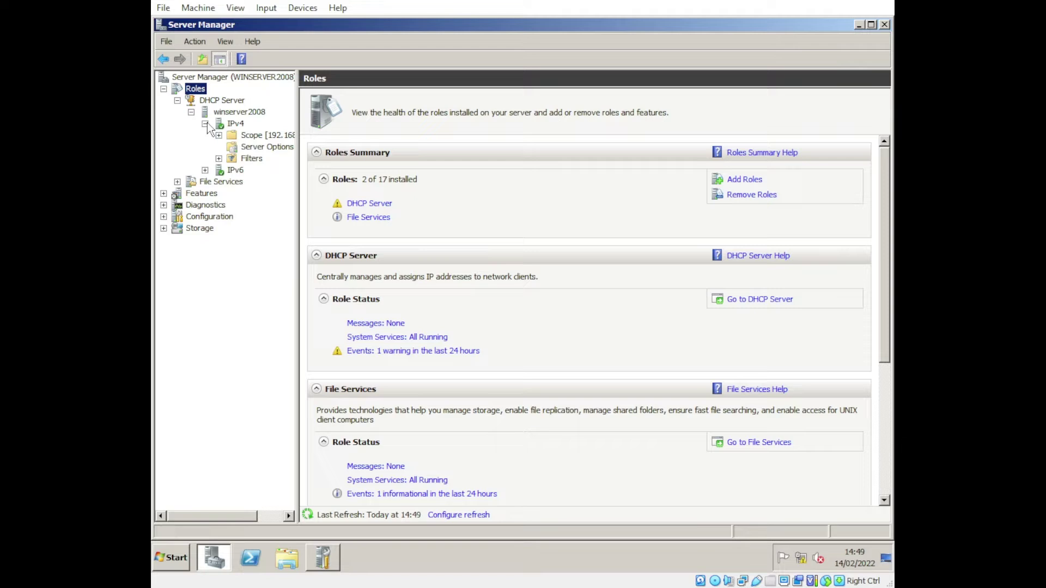
double_click(248, 135)
right_click(244, 139)
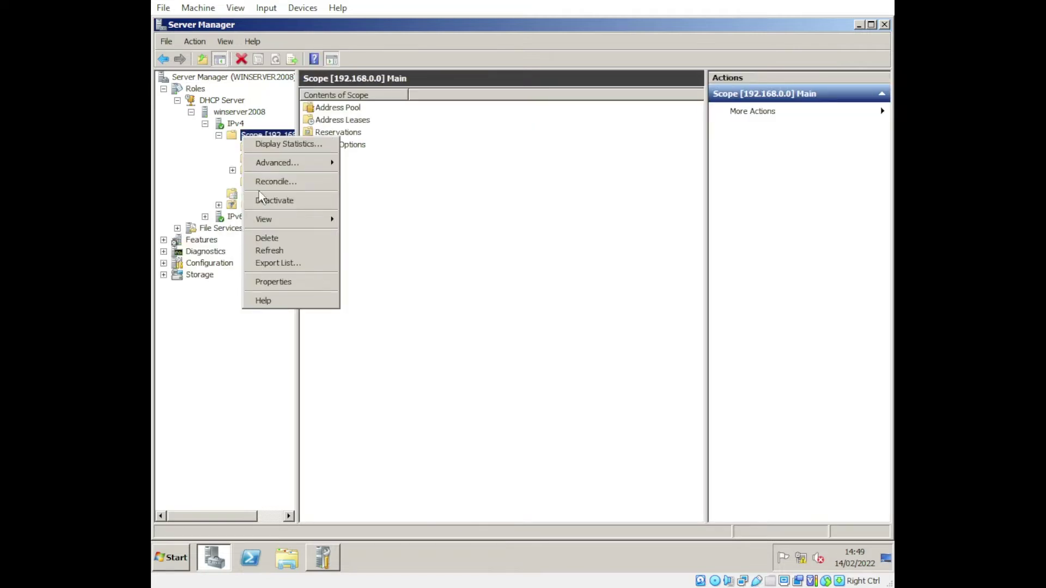
click(294, 40)
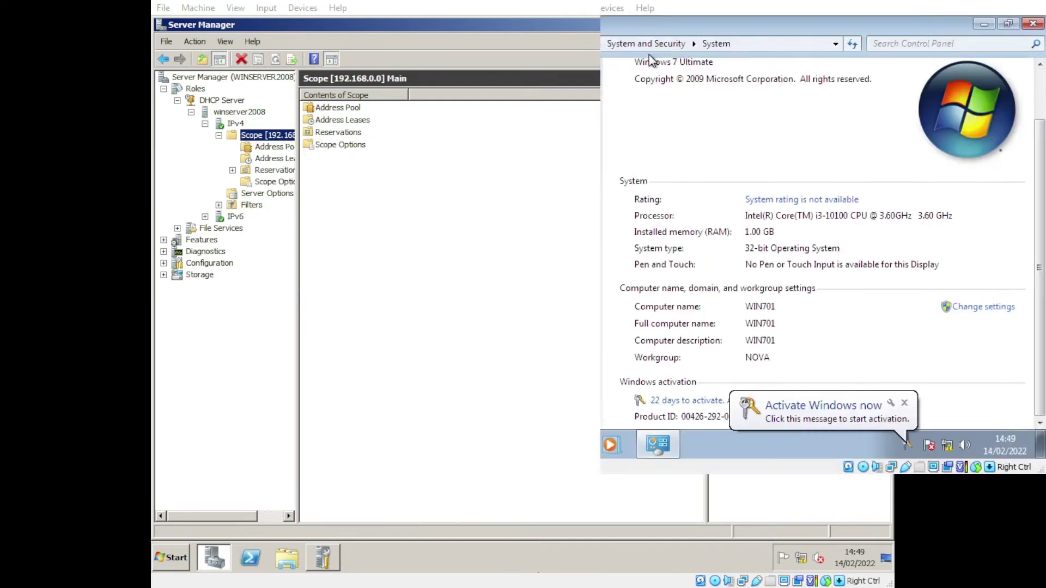
- Switch to the Windows 7 client machine, open a command prompt and run Ipconfig /renew
click(817, 23)
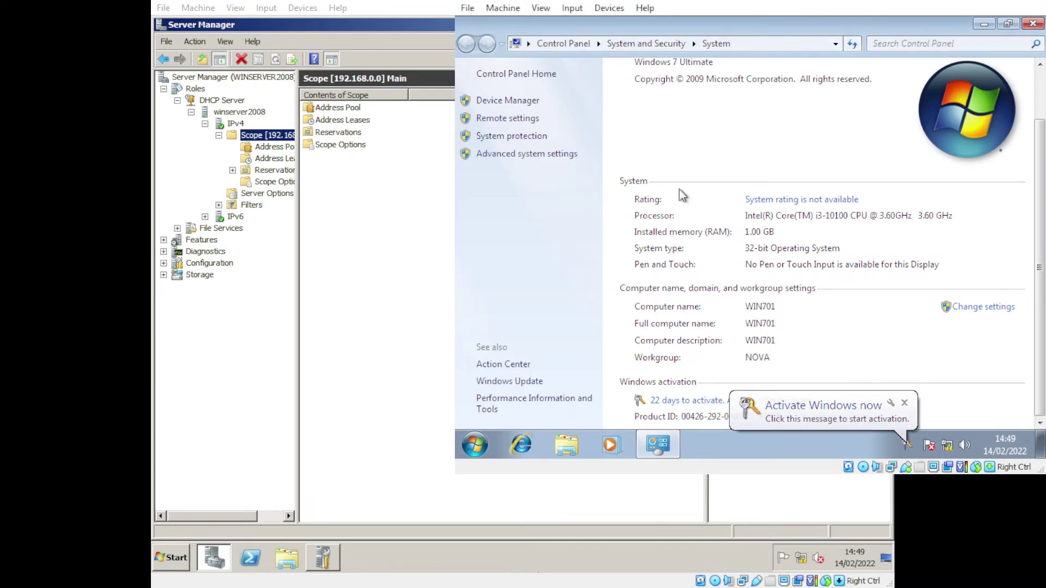
click(475, 445)
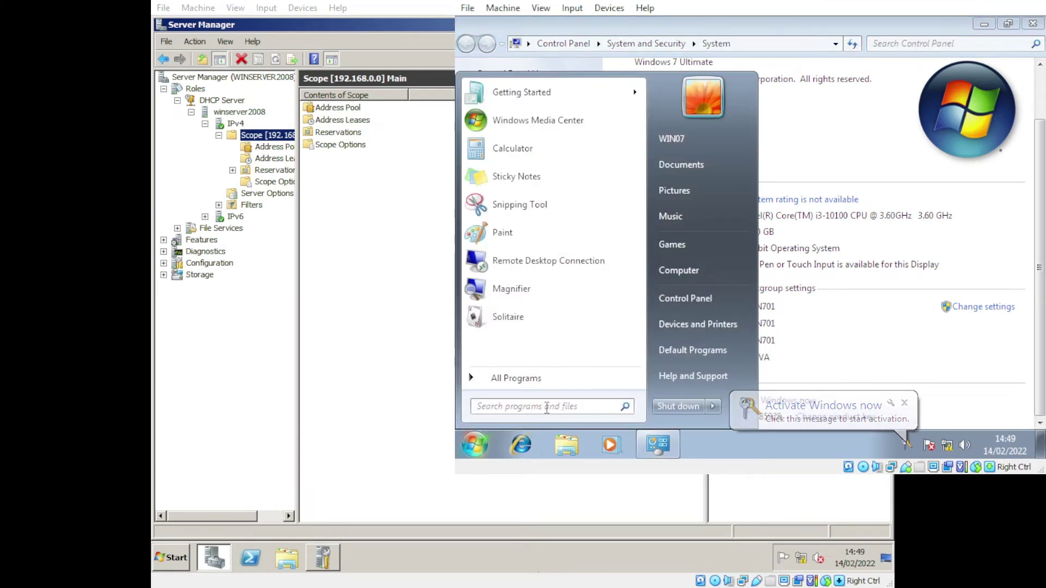
text(cmd)
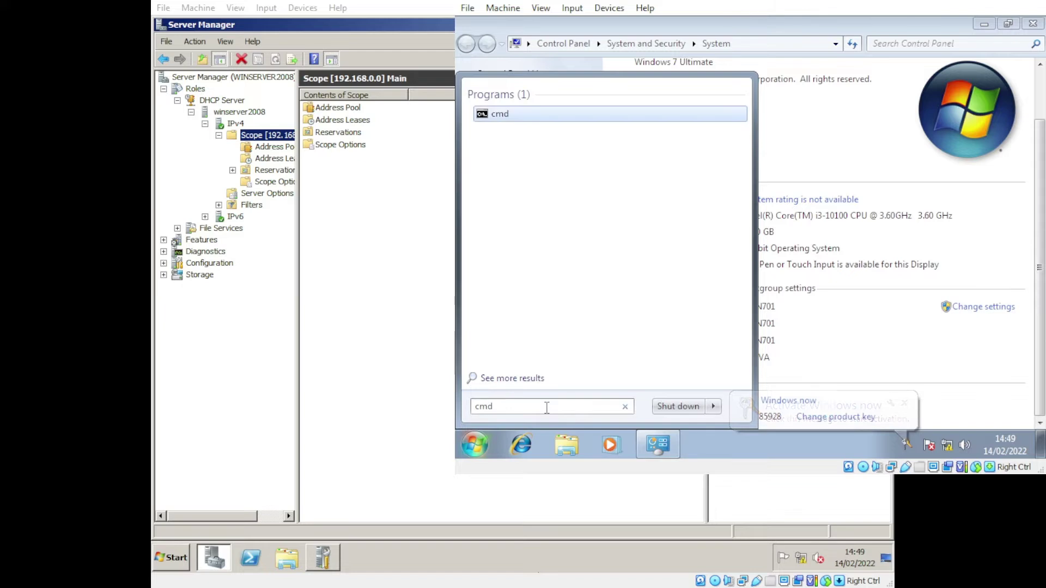
key(Return)
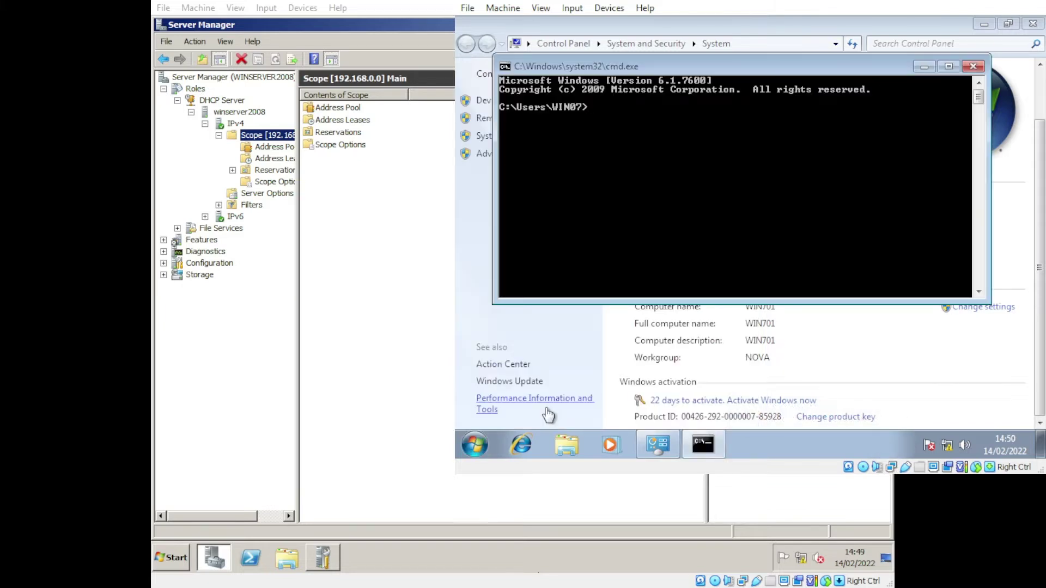
text(Ipconfig /renew)
key(Return)
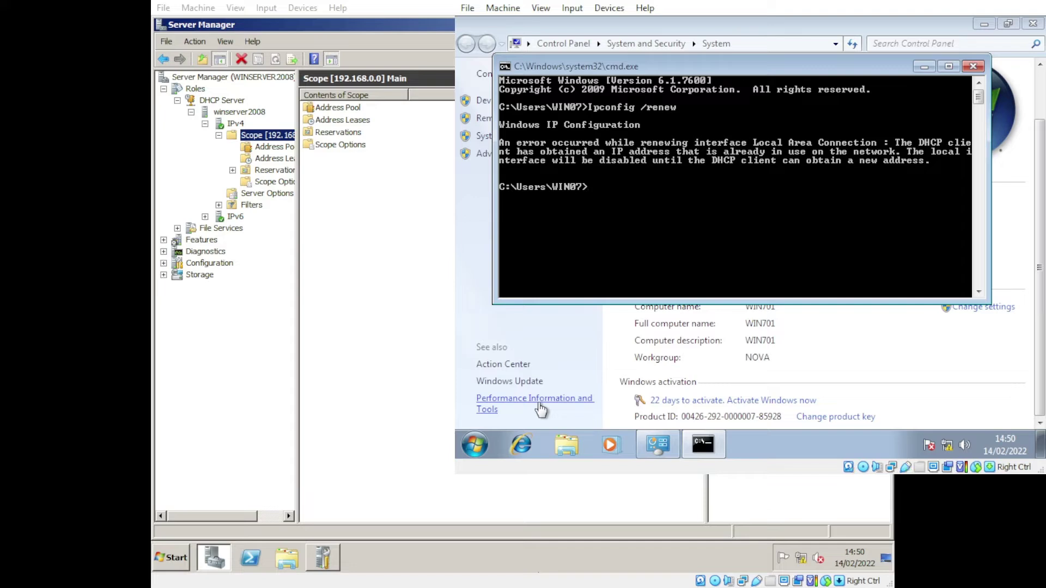
- Recall the last command, correct it to lowercase ipconfig /renew and run it again on the client
key(Up)
key(Left)
key(Left)
key(Left)
key(Left)
key(Left)
key(Left)
key(Left)
key(Left)
key(Left)
key(Left)
key(Left)
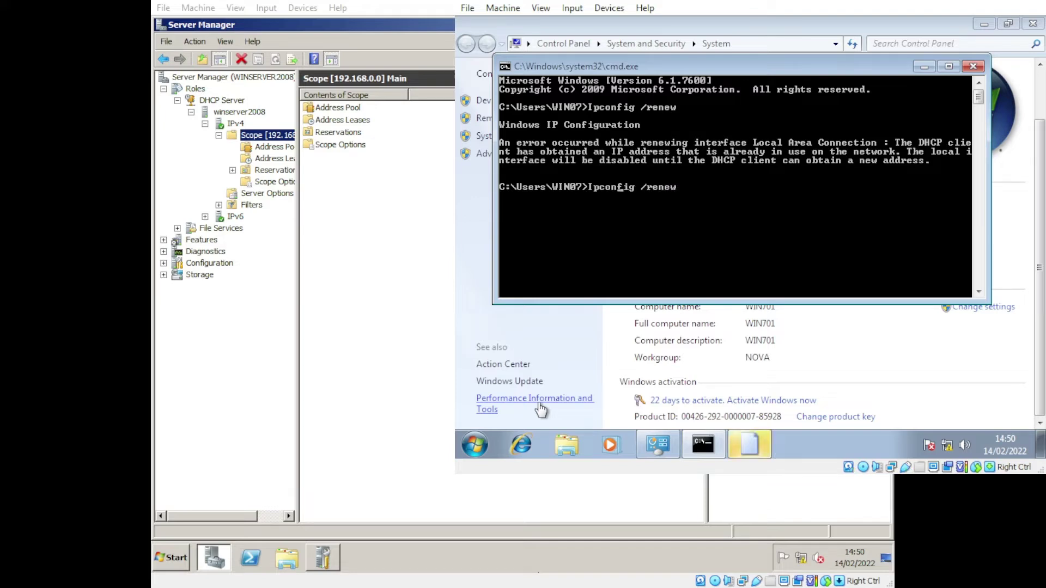
key(BackSpace)
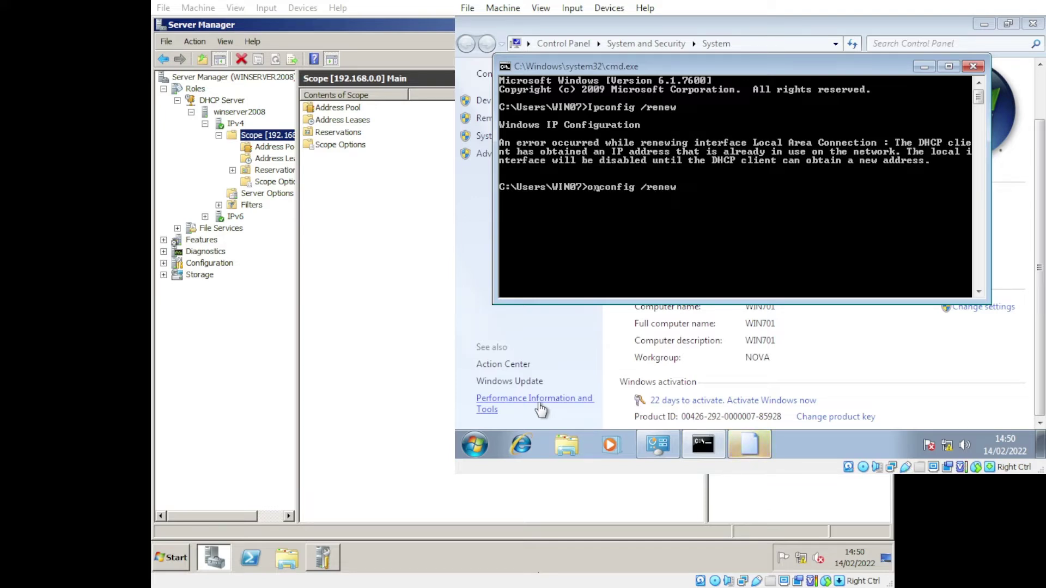
text(ip)
key(Return)
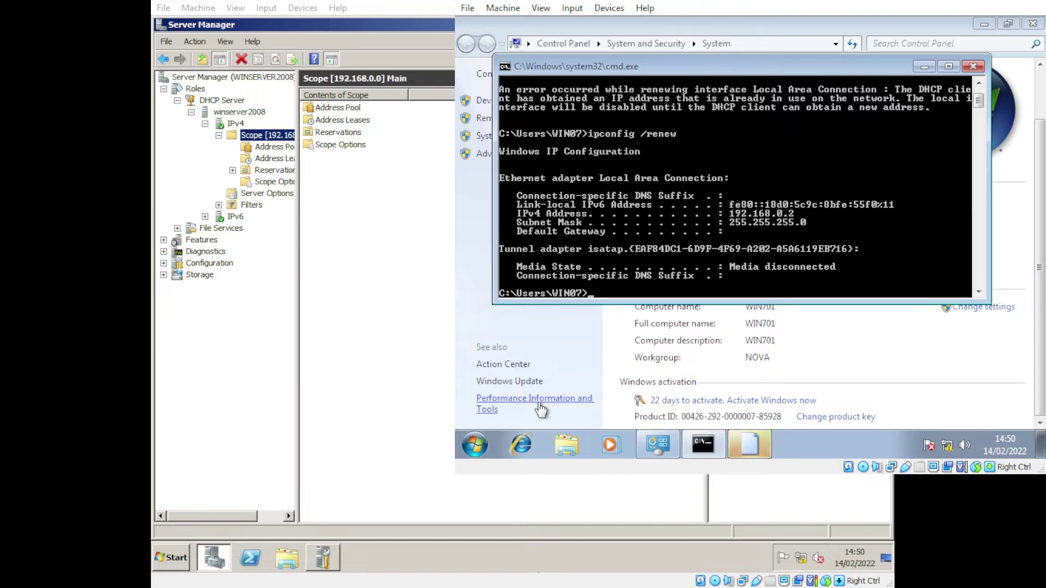
- Switch back to the Windows Server 2008 machine and run dcpromo to start the Active Directory Domain Services installation
click(456, 289)
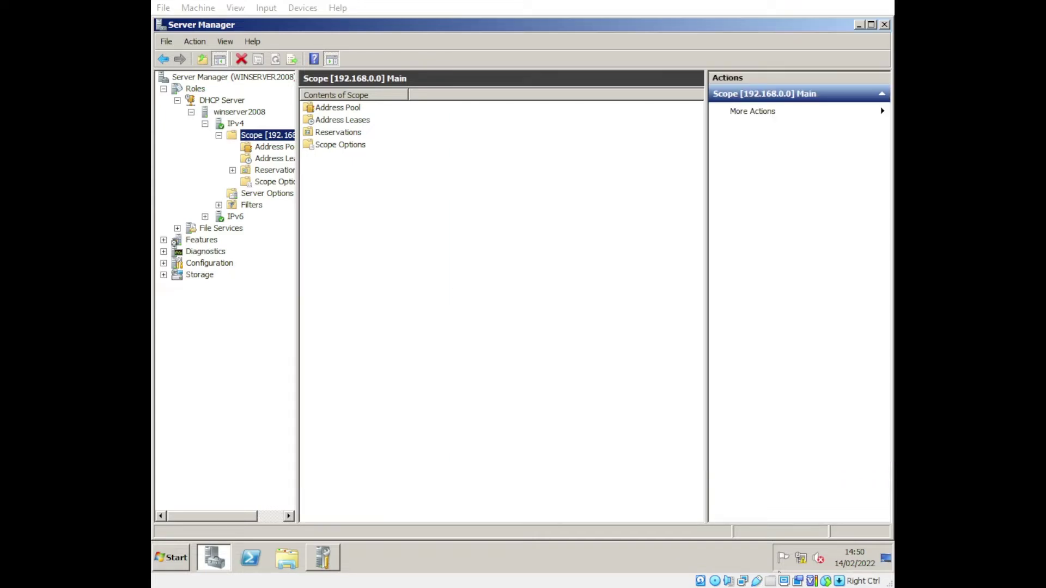
click(575, 20)
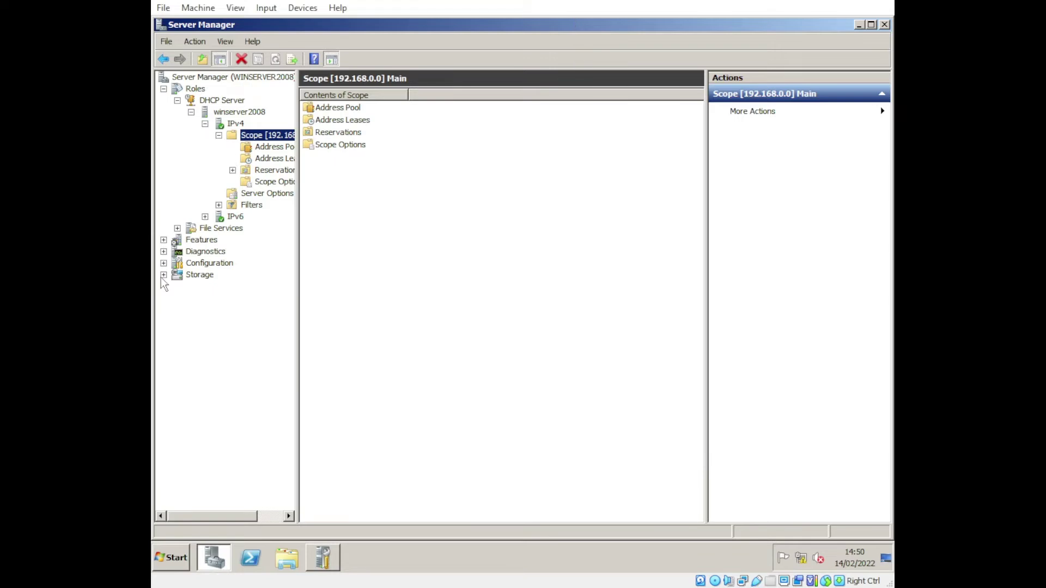
click(172, 558)
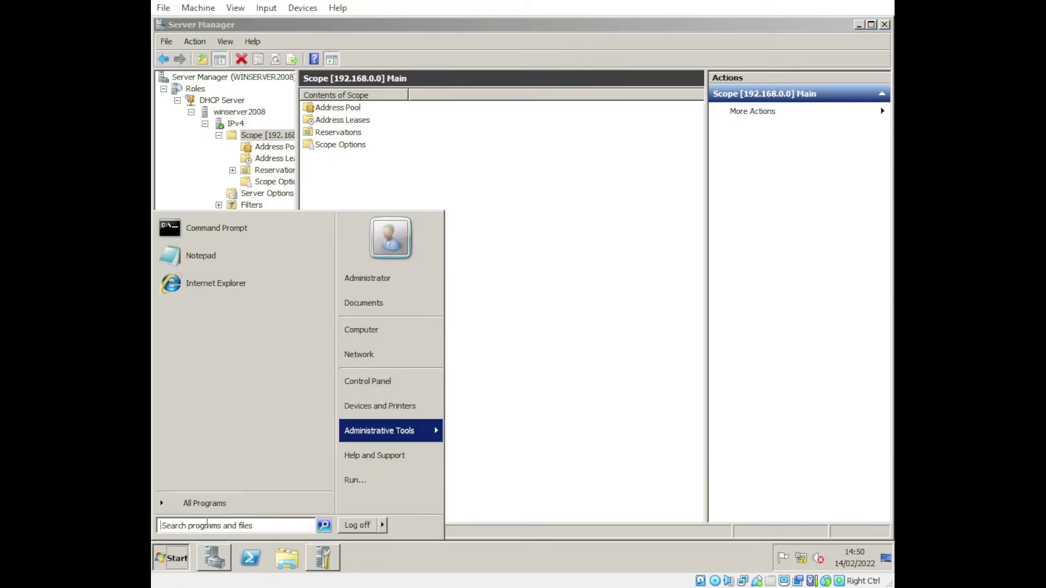
mouse_move(428, 435)
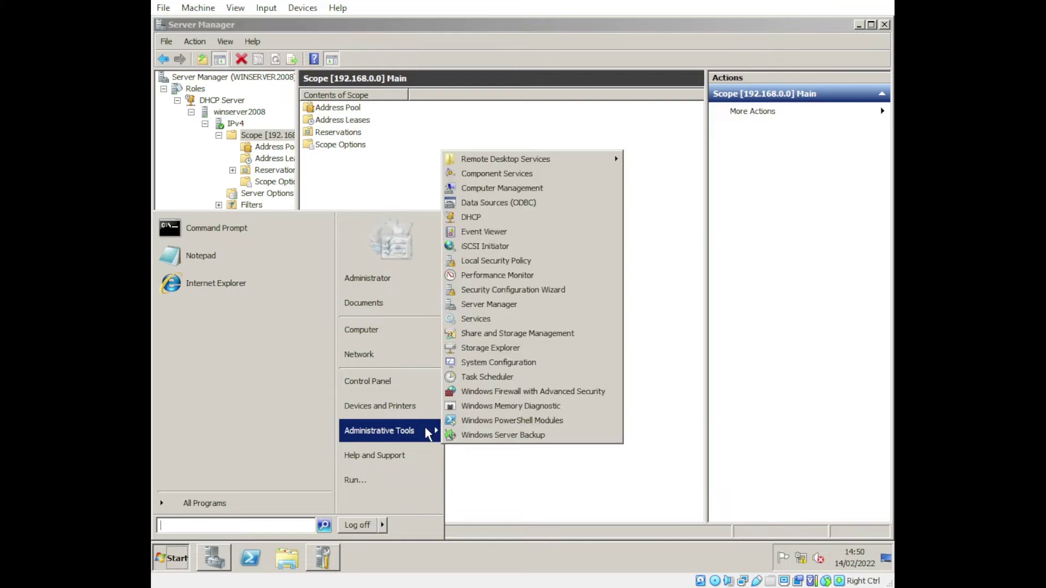
click(360, 481)
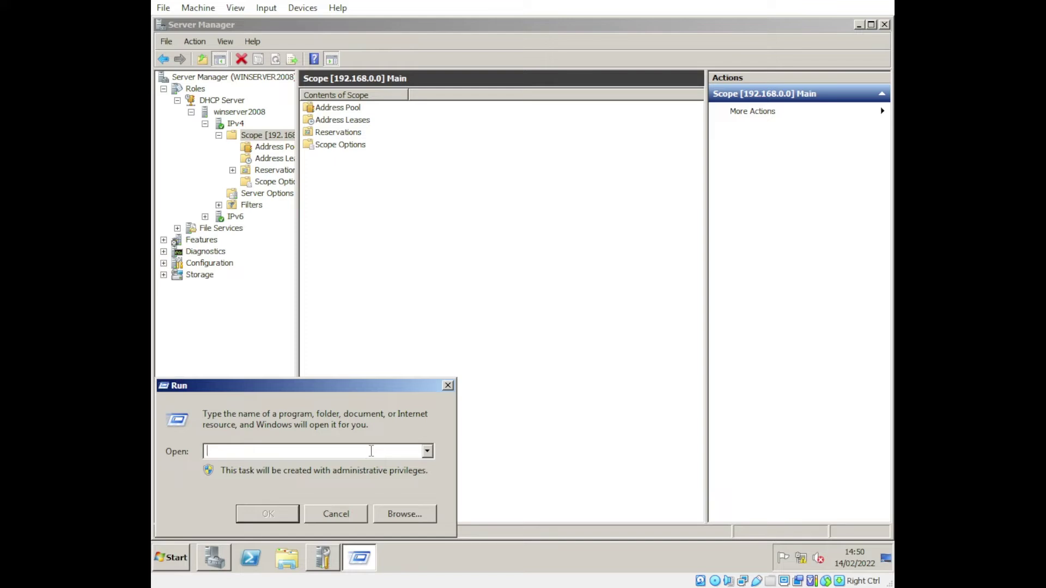
text(d)
text(promo)
key(Return)
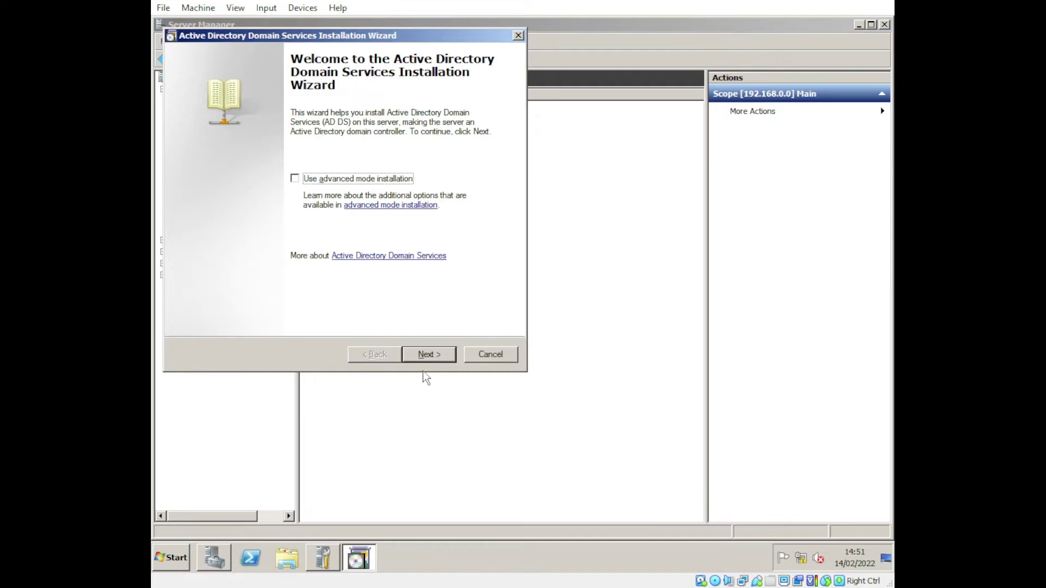
- Choose to create a new domain in a new forest and name the forest root domain Novadomain.com
click(437, 354)
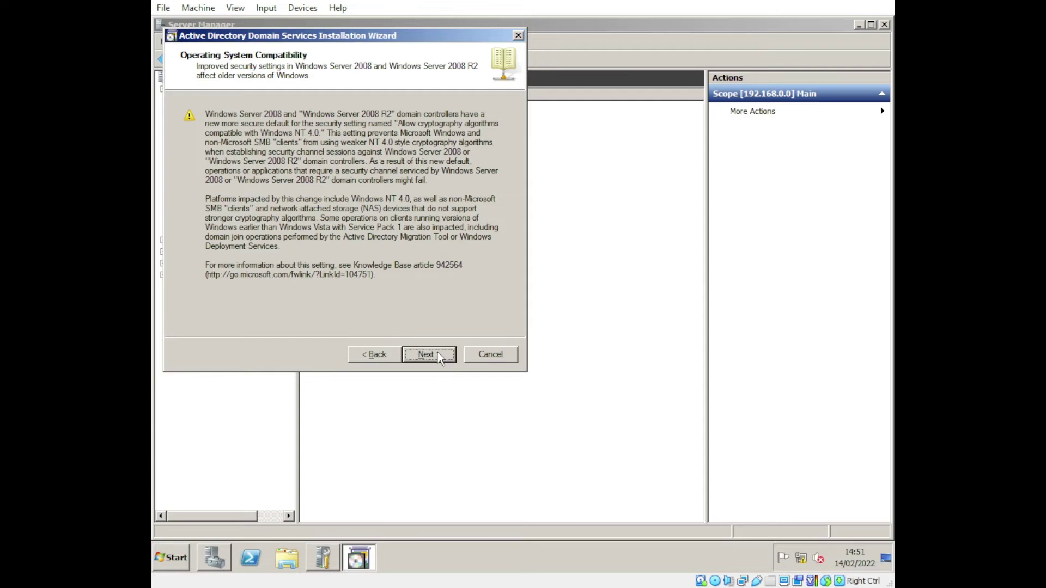
click(438, 353)
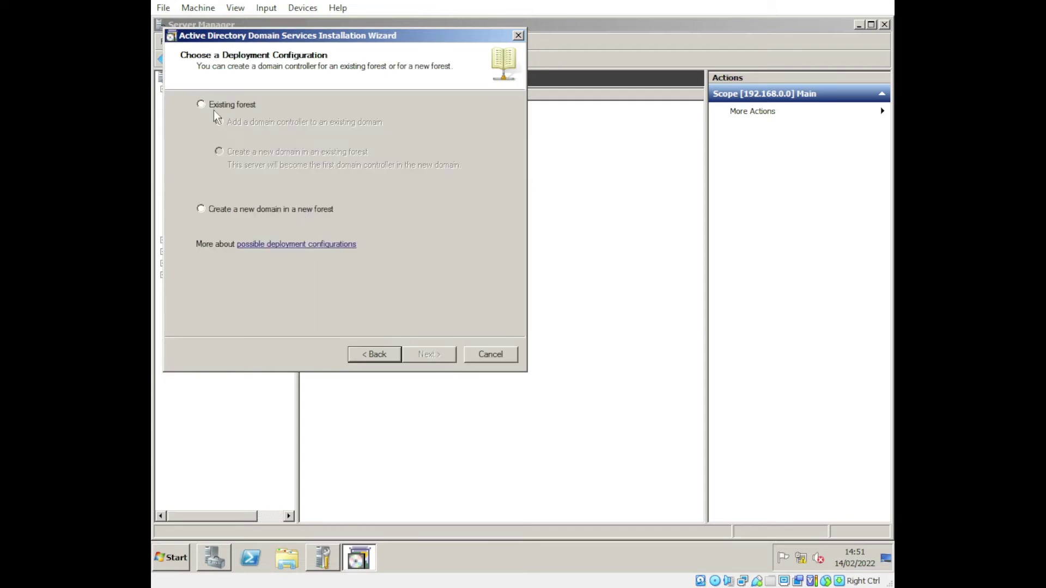
click(201, 209)
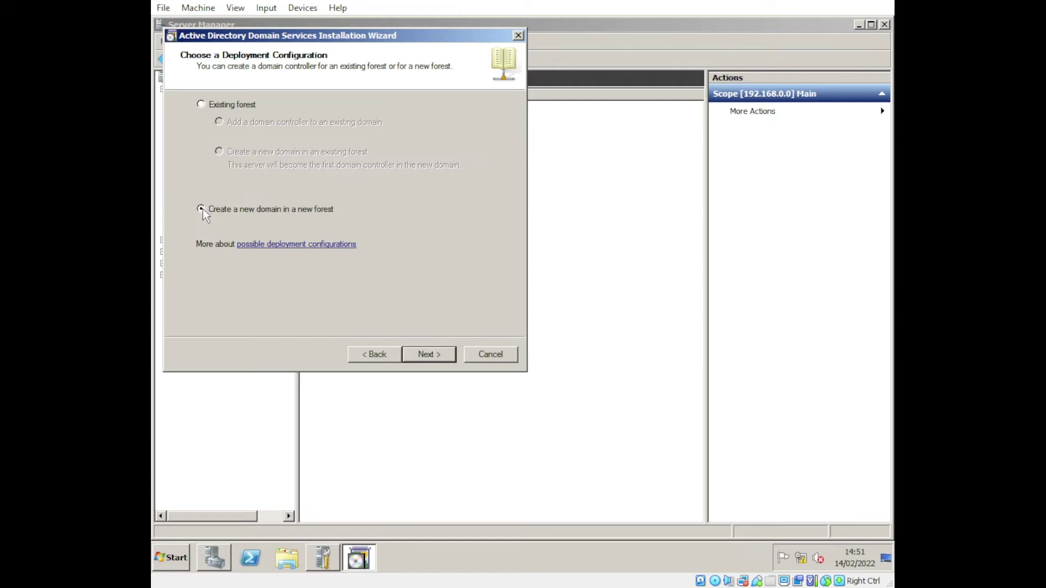
click(424, 354)
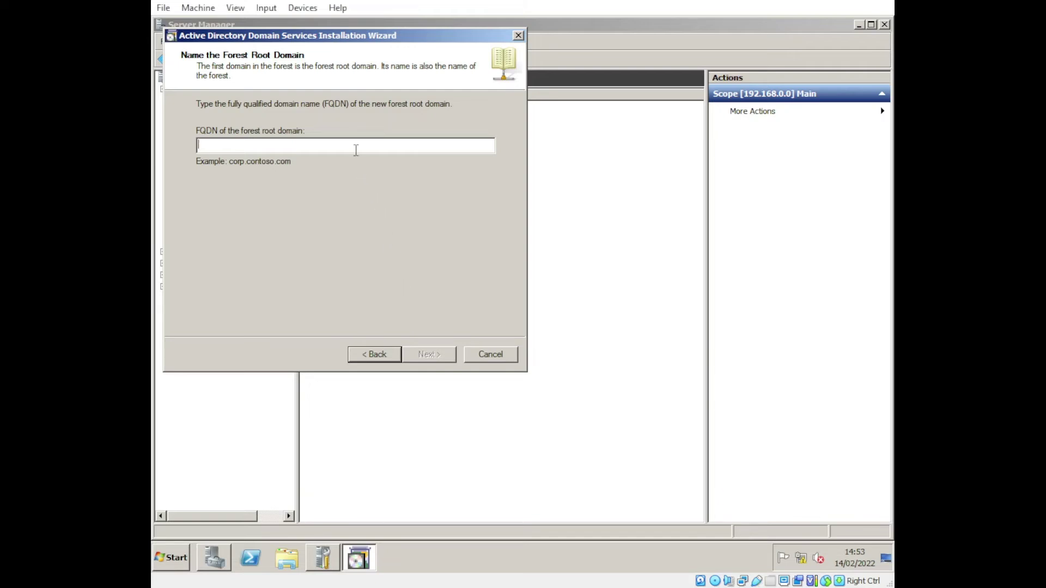
text(Nova)
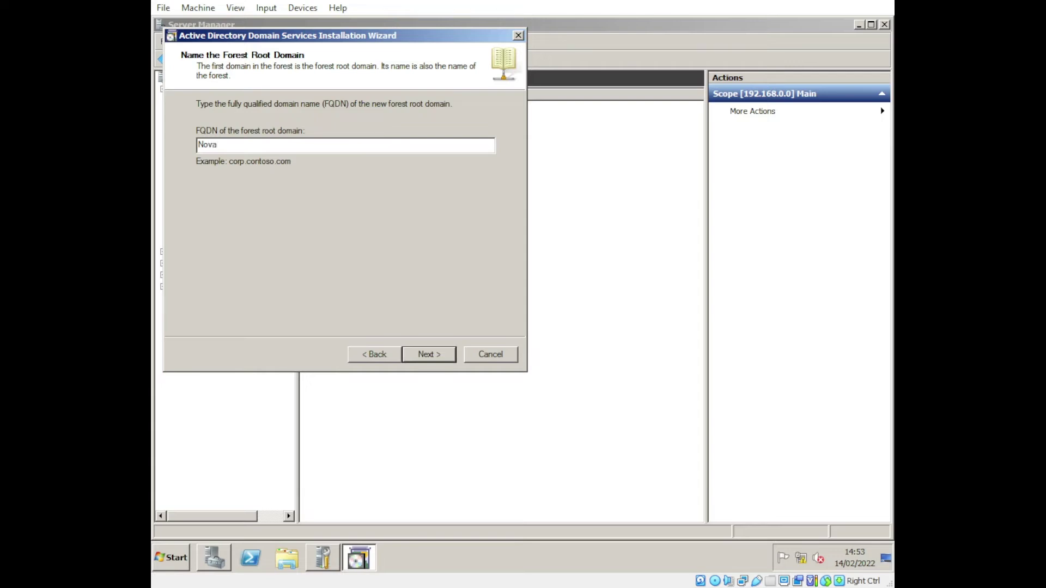
text(domain.com)
click(434, 355)
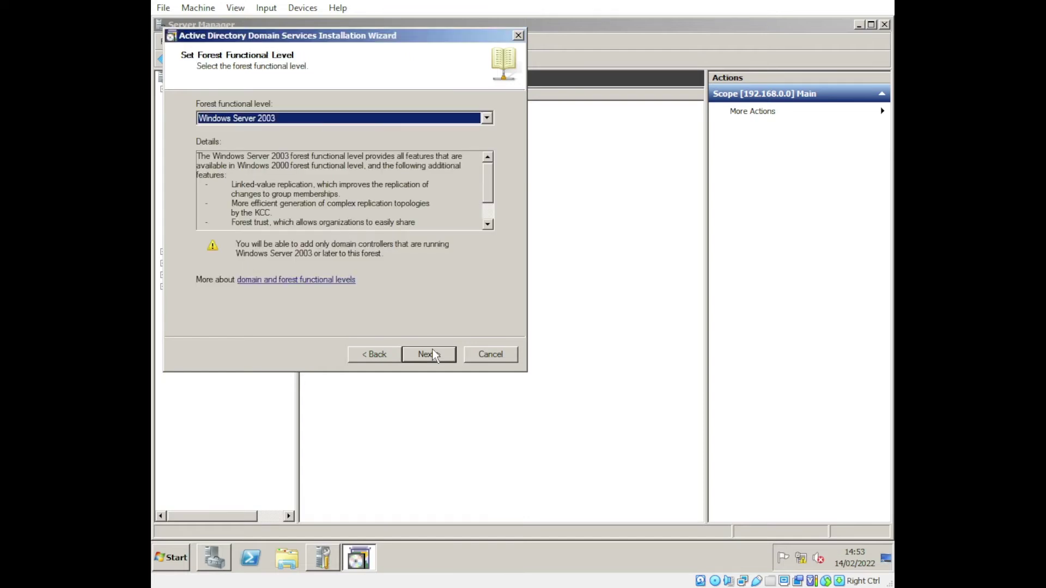
- Set the forest functional level to Windows 2000 and accept Windows 2000 Native as the domain functional level
click(486, 118)
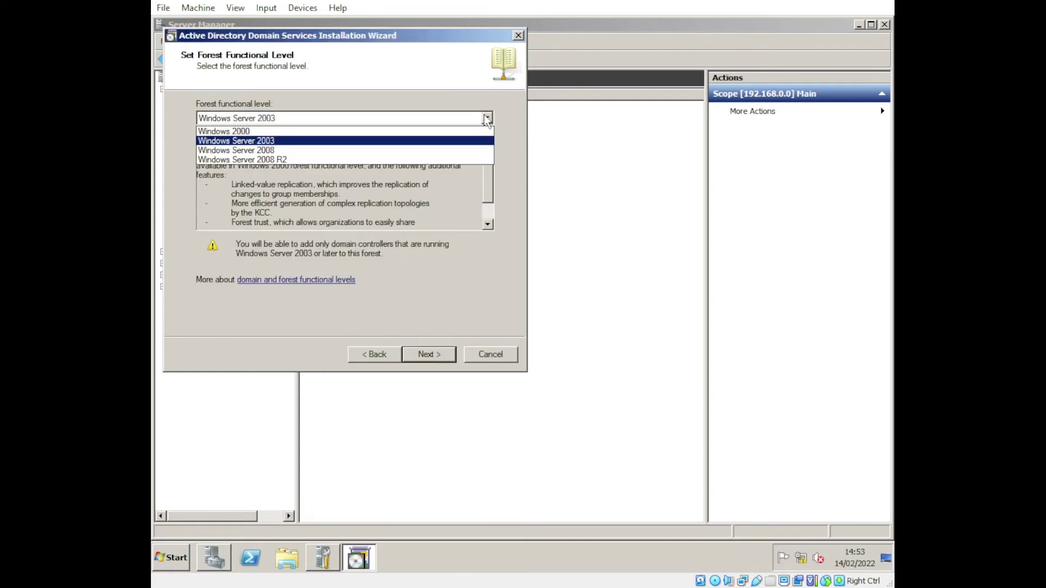
click(431, 131)
click(432, 355)
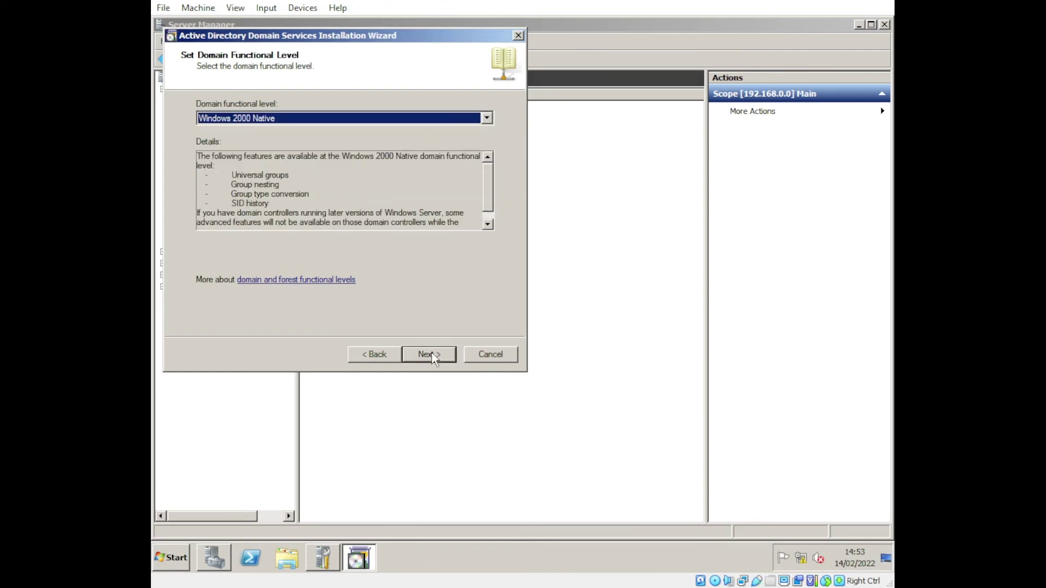
click(431, 353)
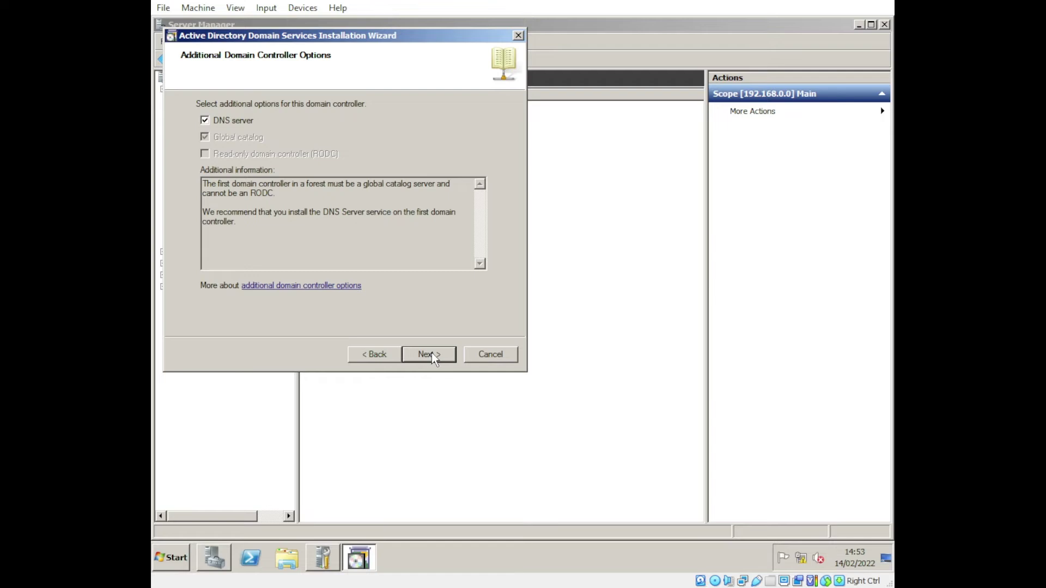
- Keep the DNS server option, continue without a DNS delegation, and accept the default database, log and SYSVOL folders
click(431, 355)
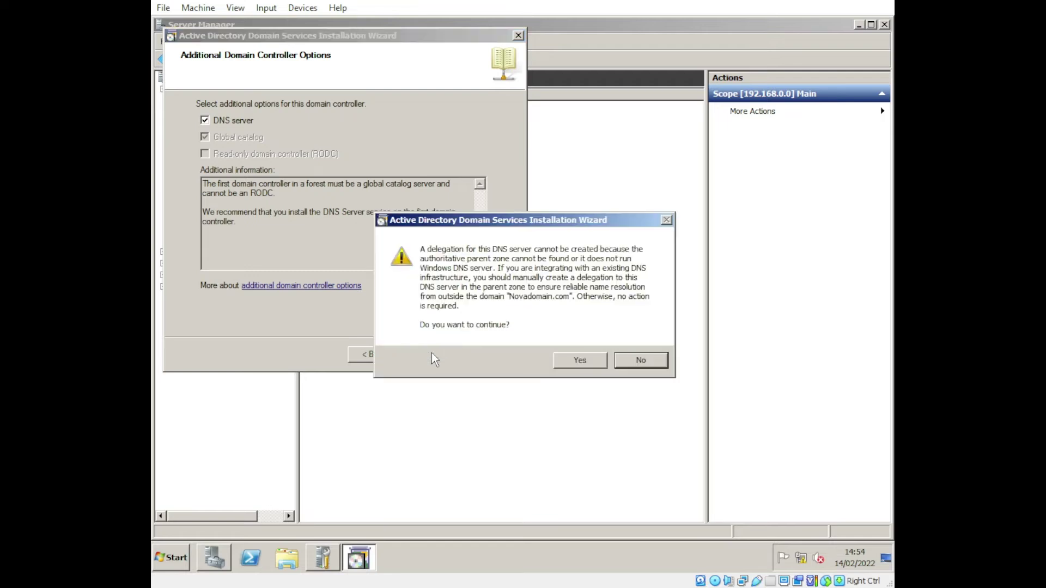
click(561, 362)
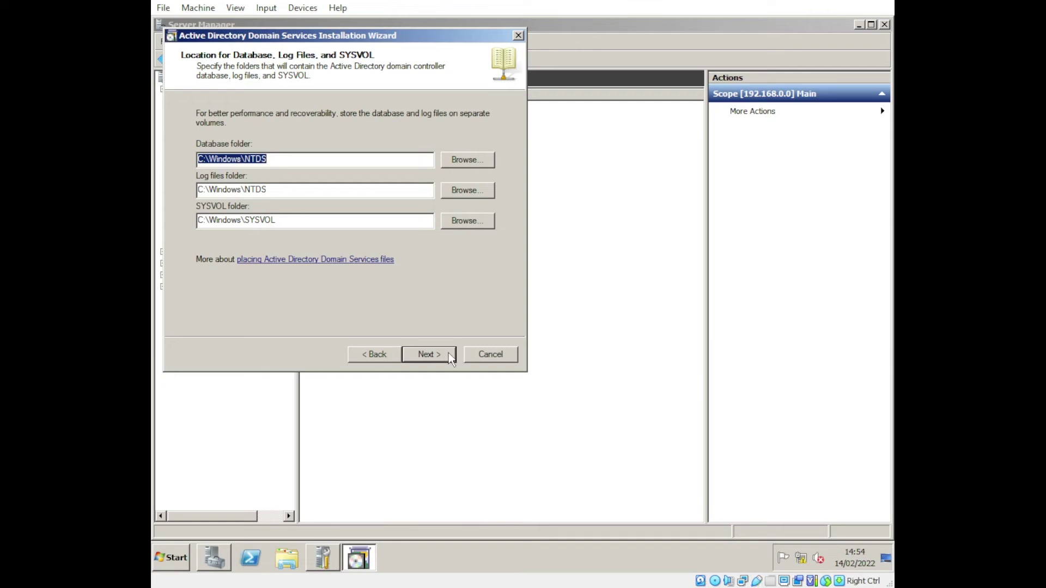
click(429, 354)
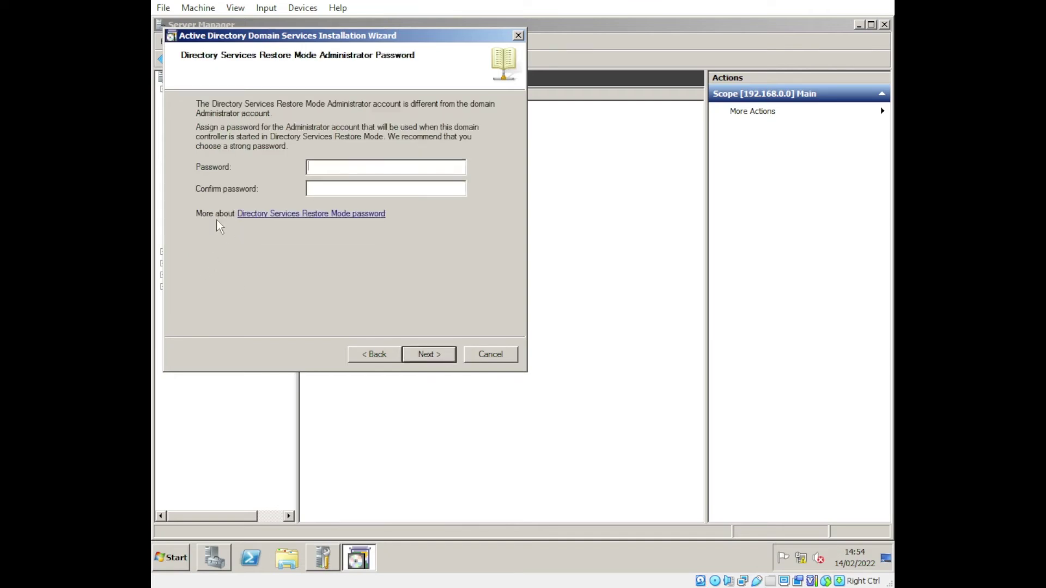
- Enter and confirm the Directory Services Restore Mode administrator password
text(********)
key(Tab)
text(********)
click(425, 356)
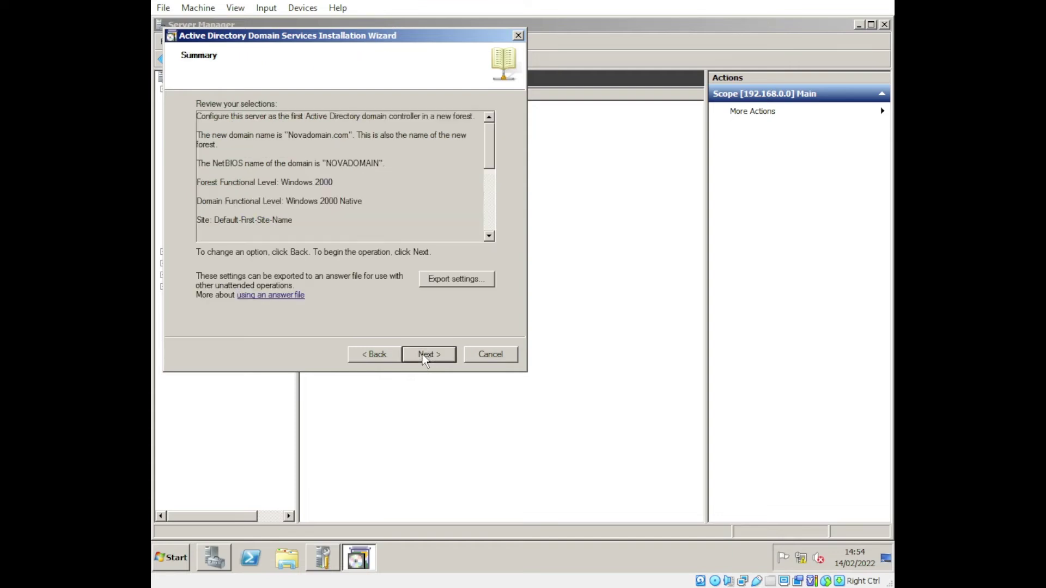
- Start the domain controller installation from the summary, finish the wizard and restart the server
click(425, 354)
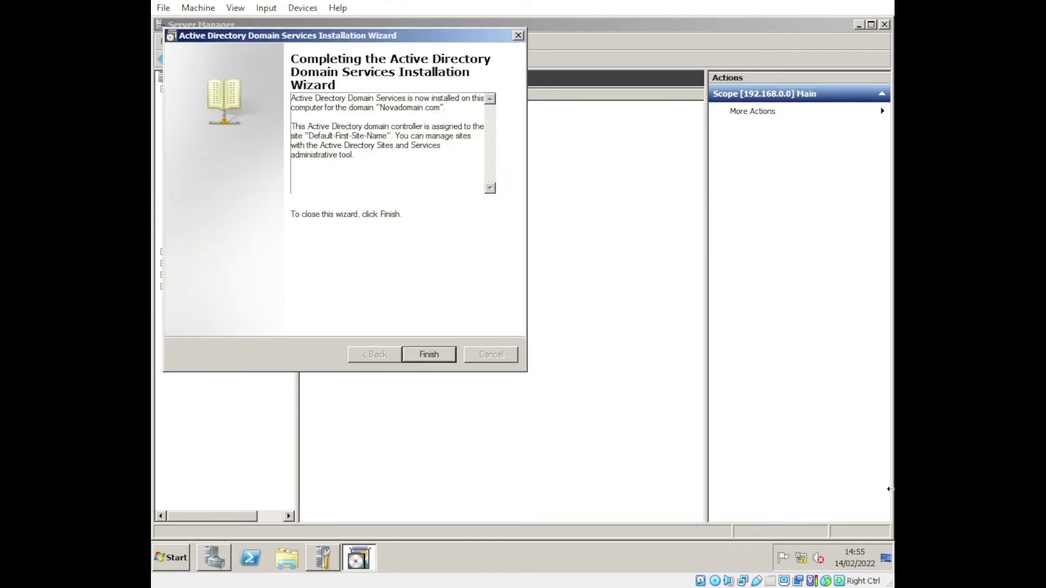
click(430, 354)
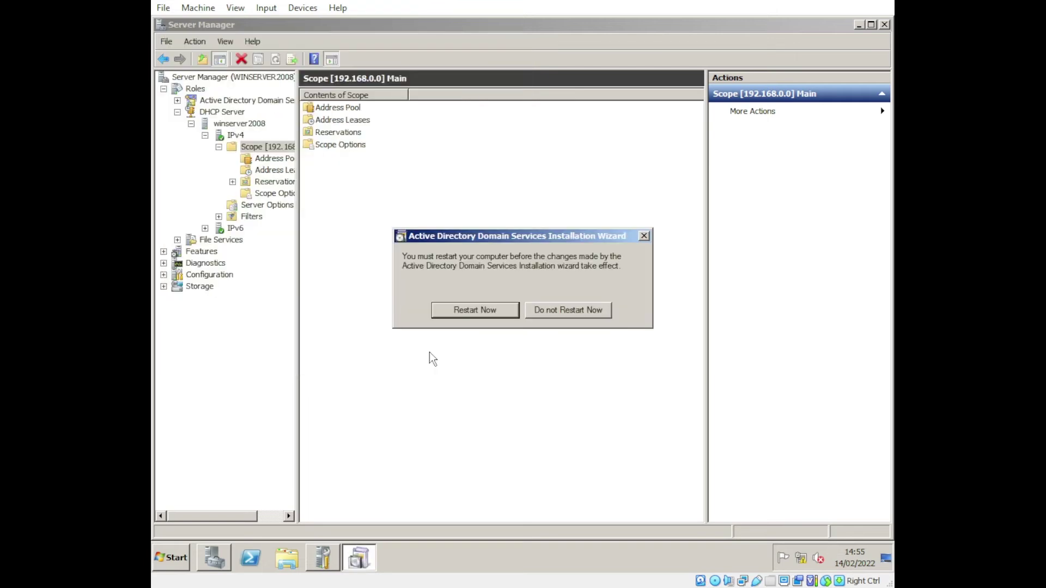
click(468, 315)
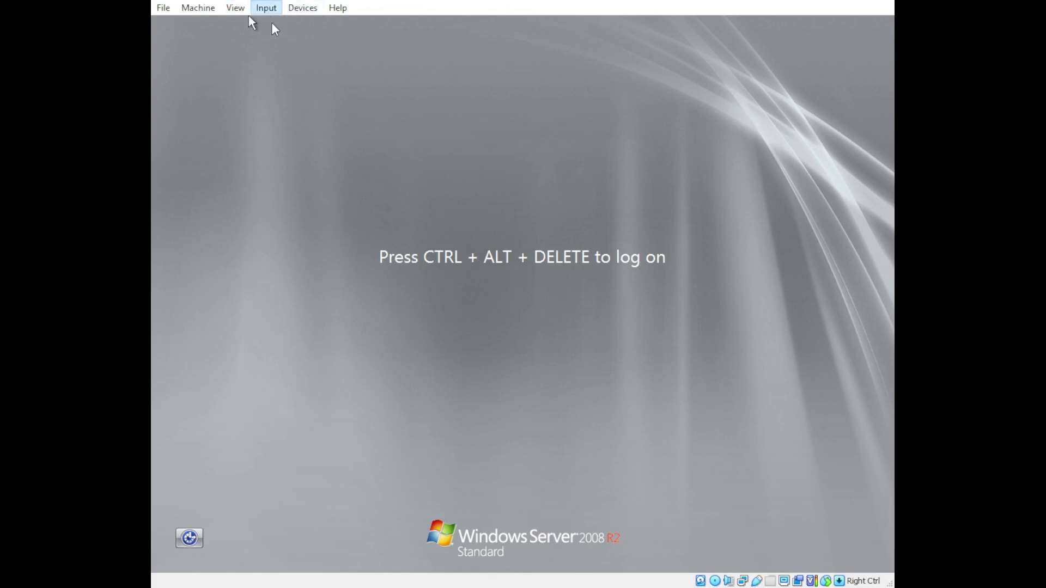
- Log on to the restarted server as the NOVADOMAIN domain administrator by entering the account password
click(409, 63)
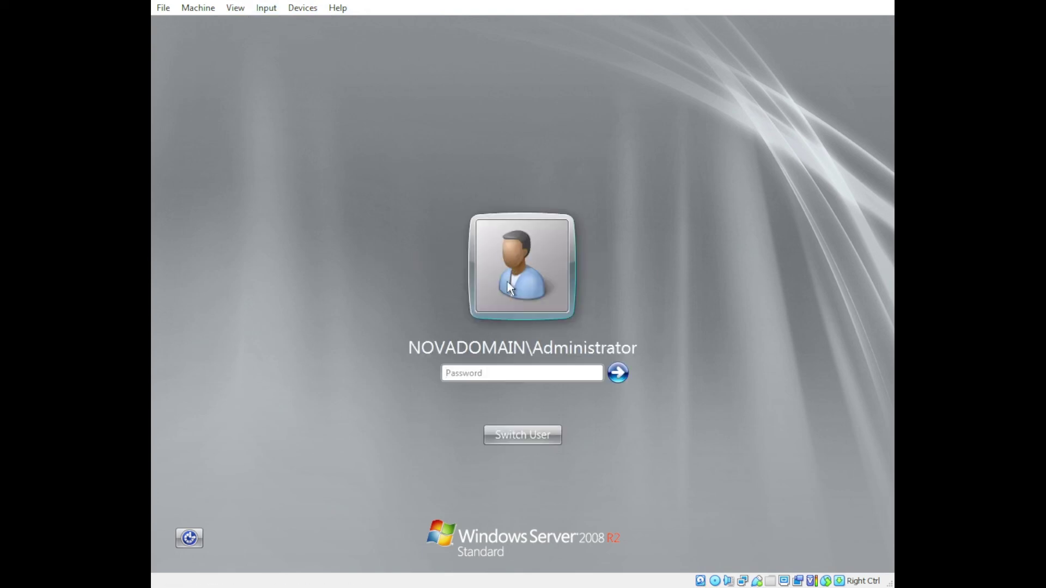
click(570, 367)
text(********)
key(Return)
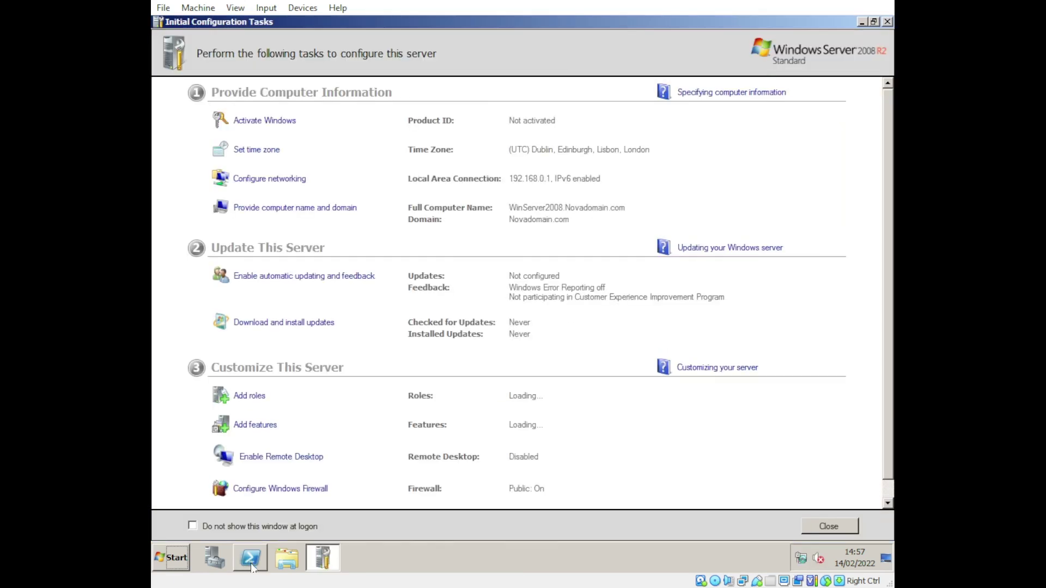
- Open Server Manager and expand the roles to examine Active Directory Domain Services and its nodes
click(216, 558)
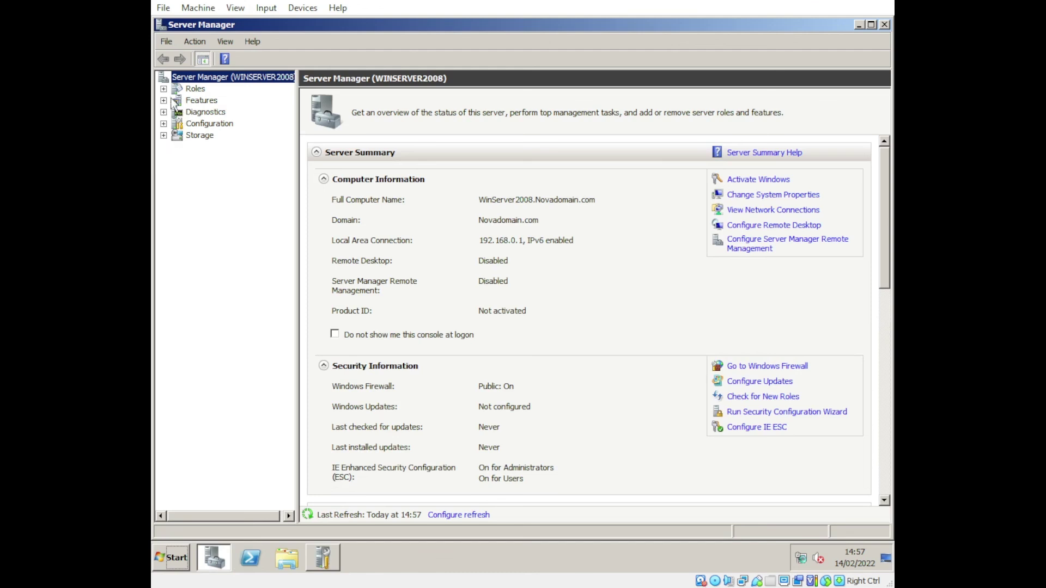
click(163, 89)
click(195, 102)
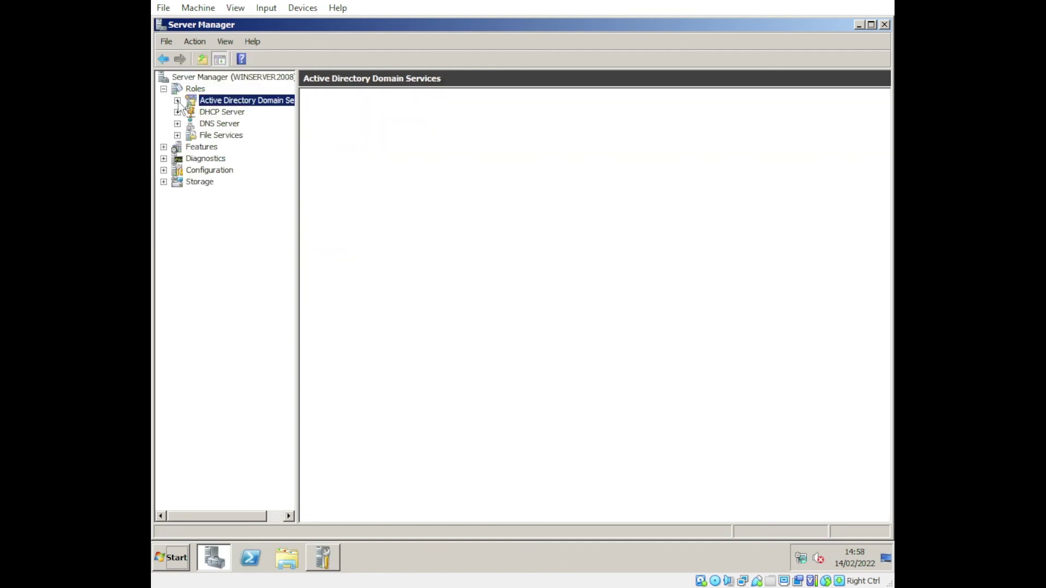
click(178, 101)
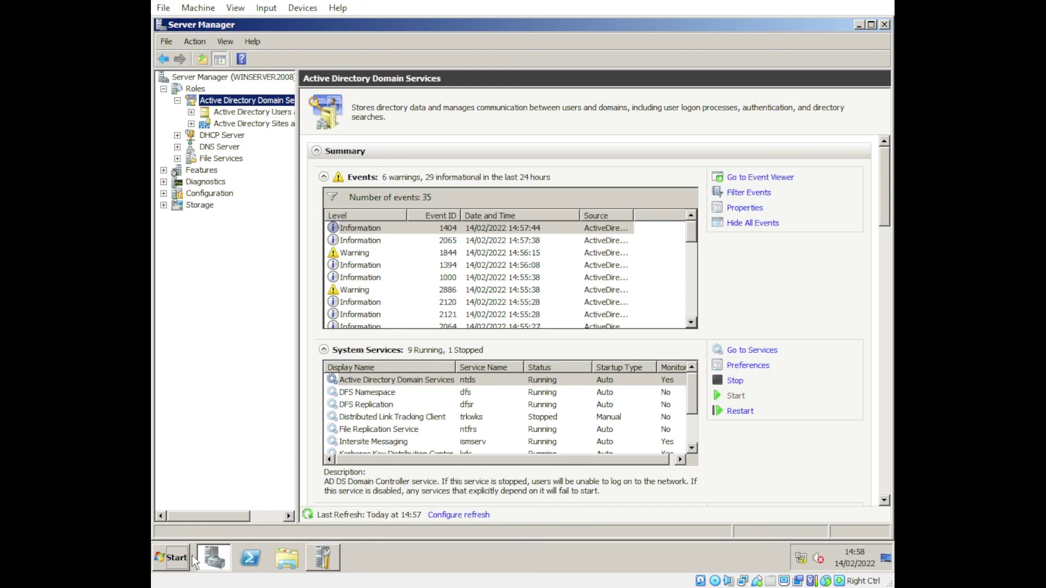
- Open Active Directory Users and Computers, expand the Novadomain.com domain and display its Users container
click(179, 568)
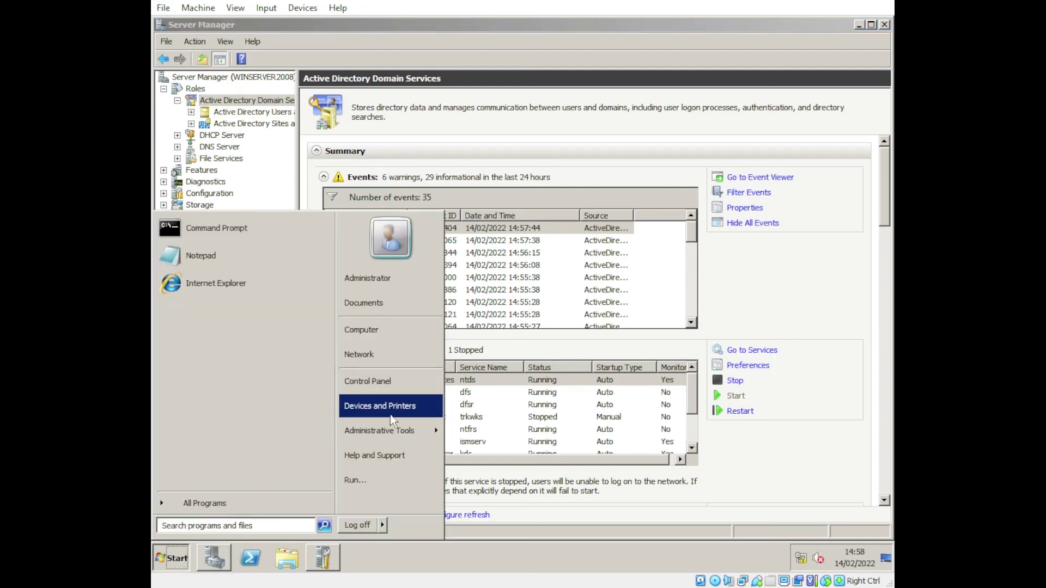
mouse_move(390, 430)
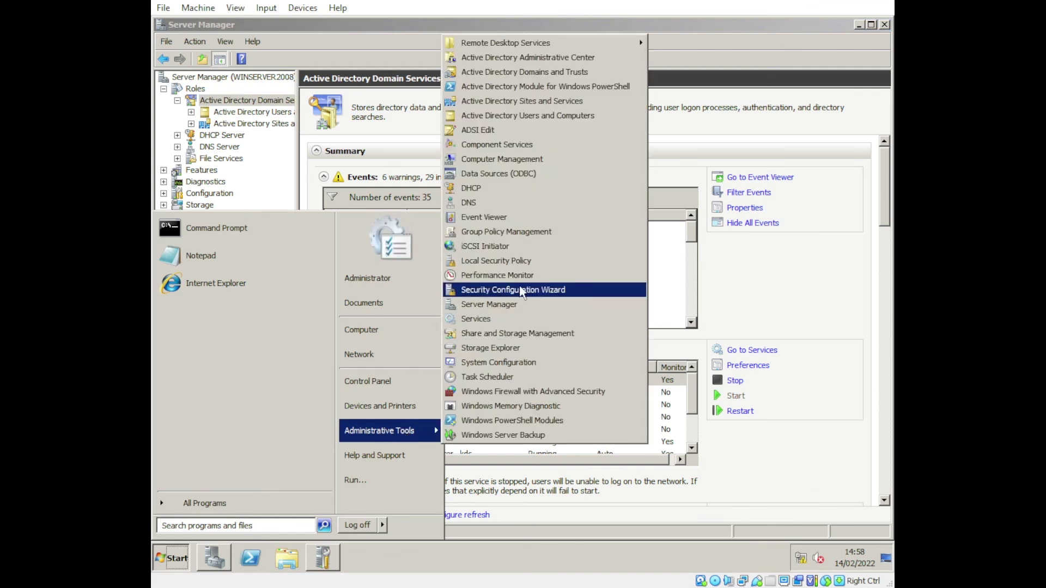
click(555, 119)
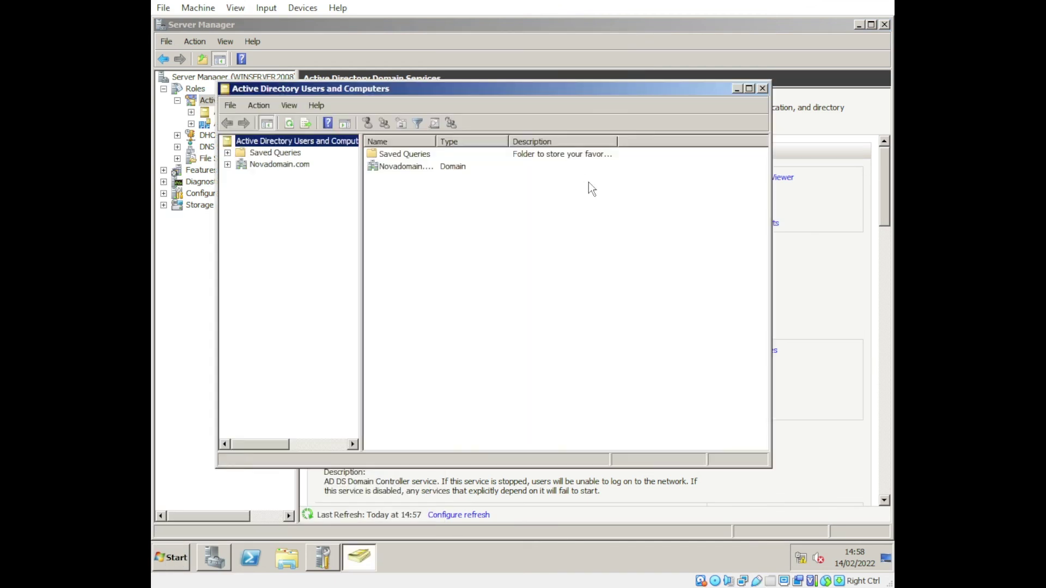
click(237, 143)
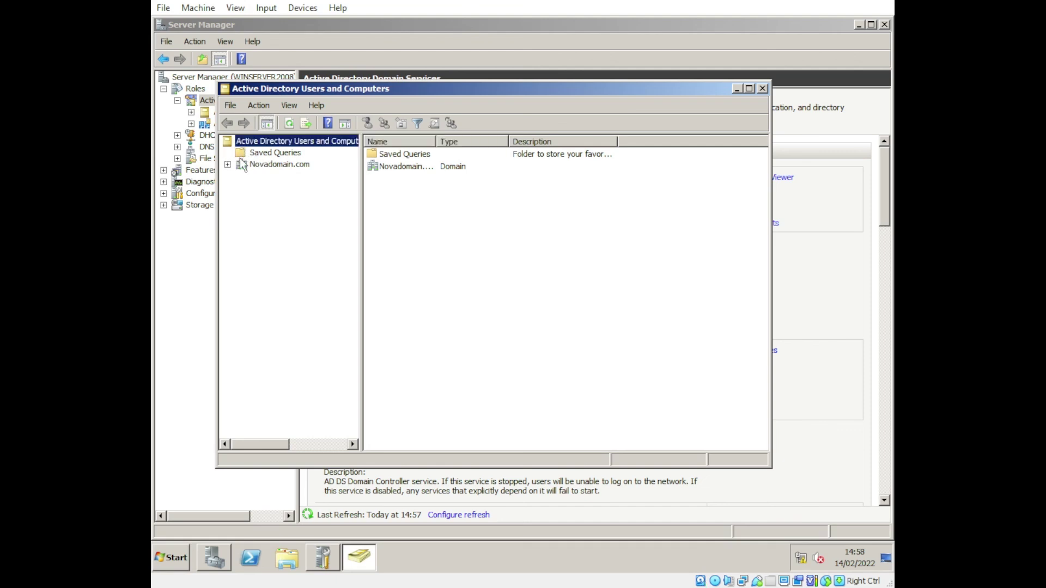
click(228, 164)
click(267, 165)
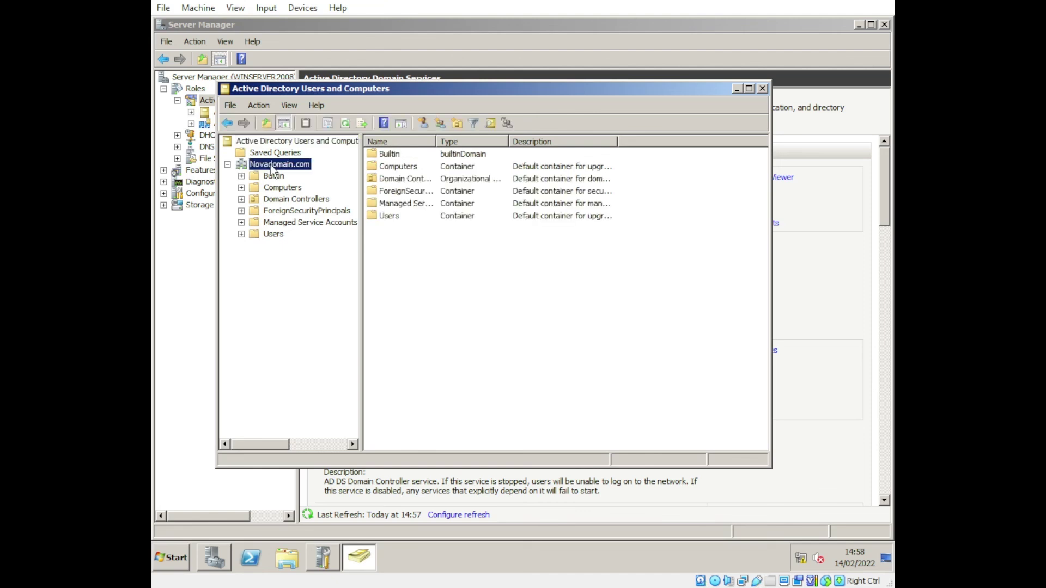
click(264, 235)
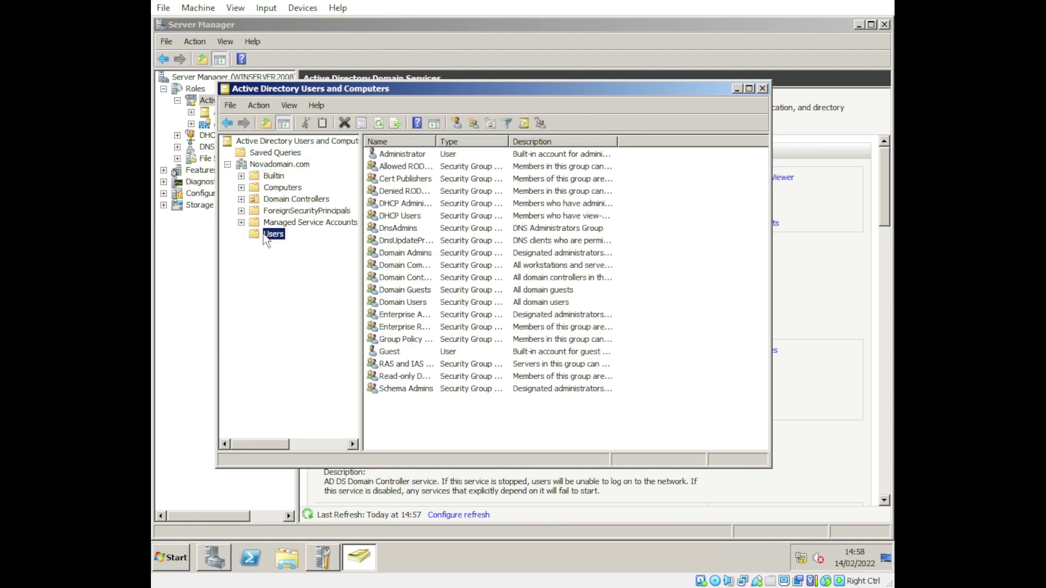